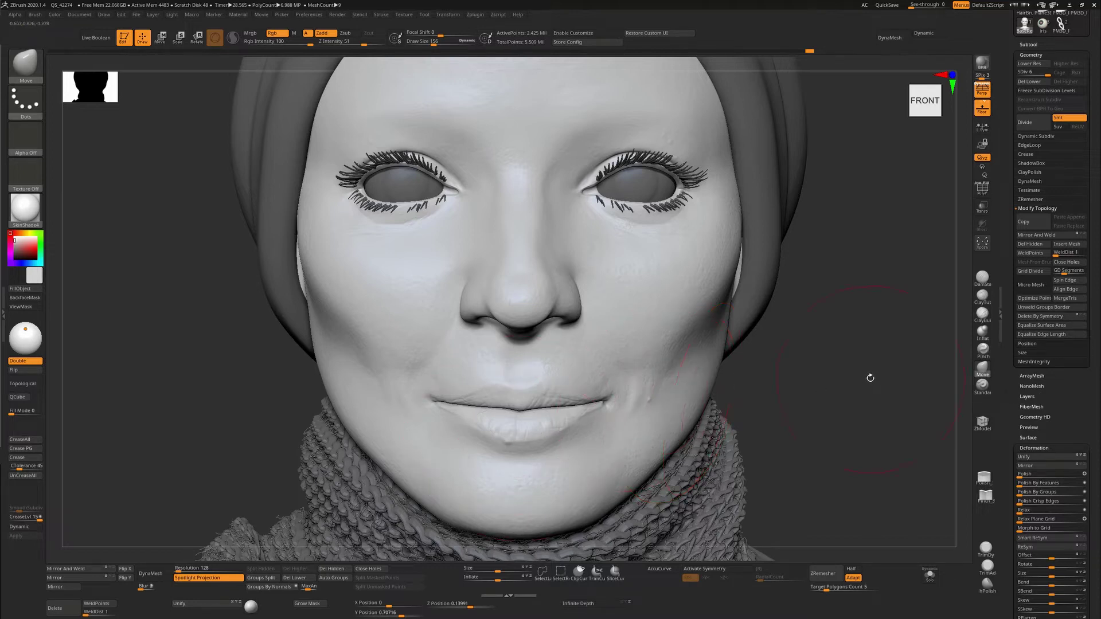
Shrink the brush Draw Size from 156 to 108 for the cheek and mouth work
key(s)
drag(867, 375, 841, 374)
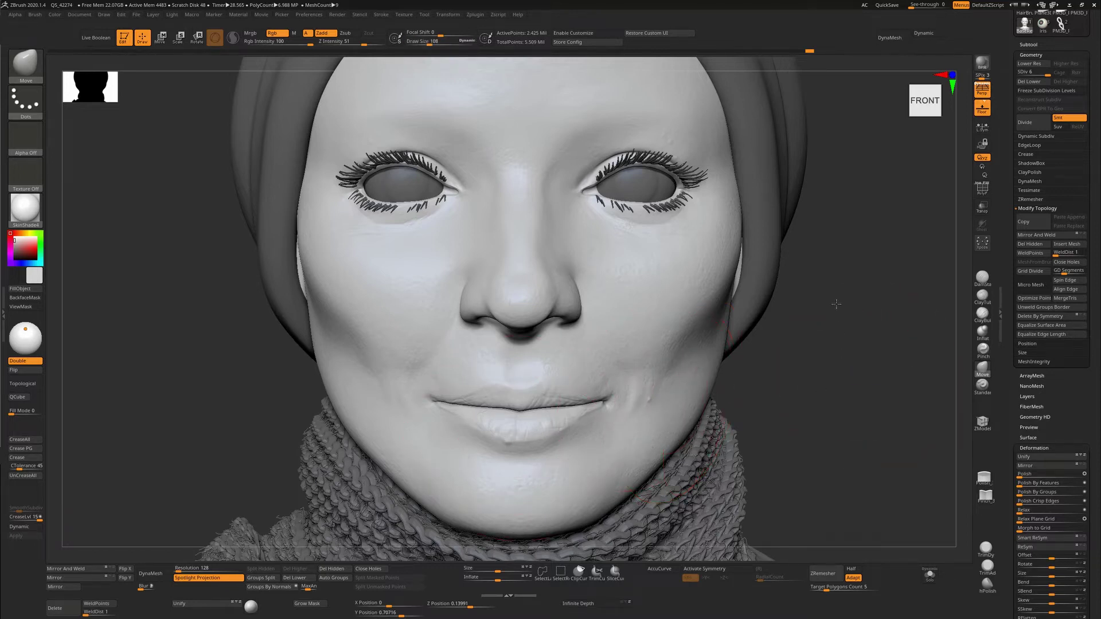
key(f)
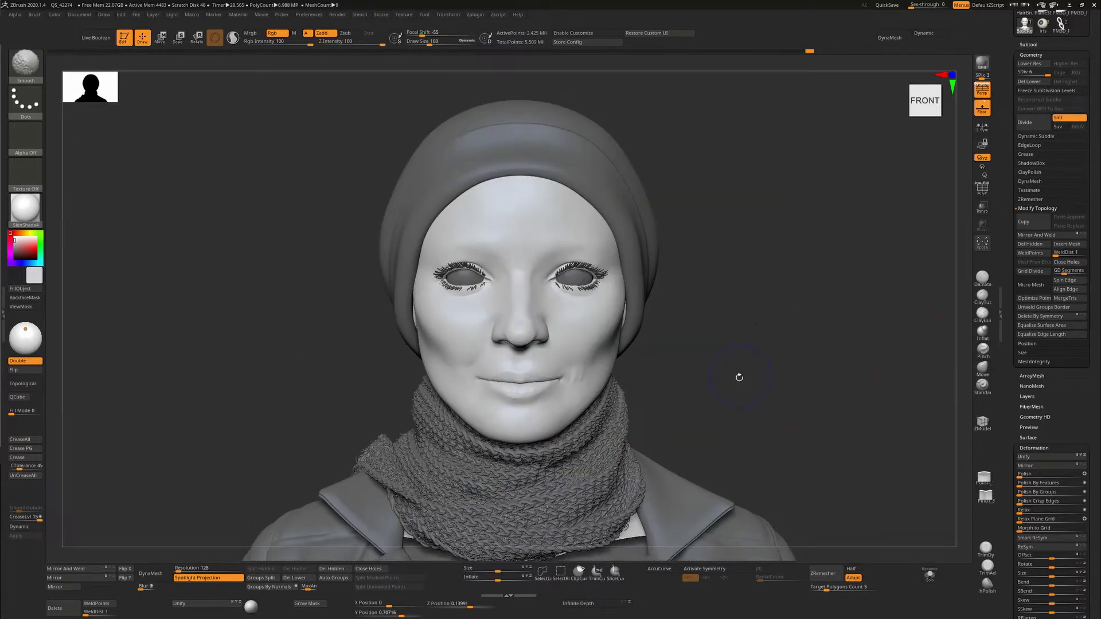
key(shift+f)
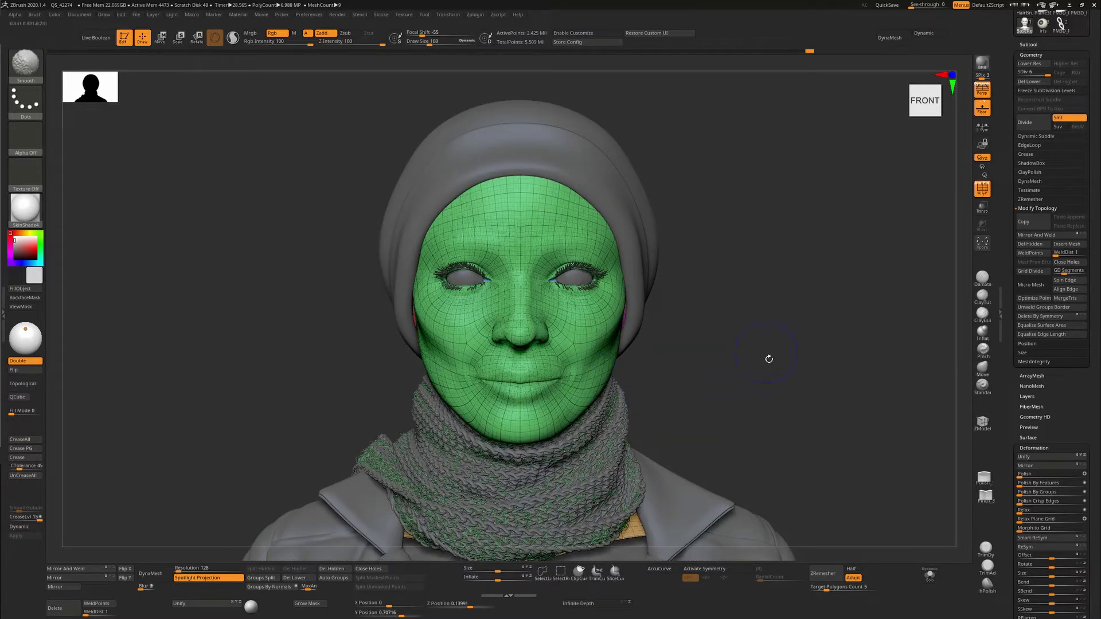
key(shift+d)
key(shift+d)
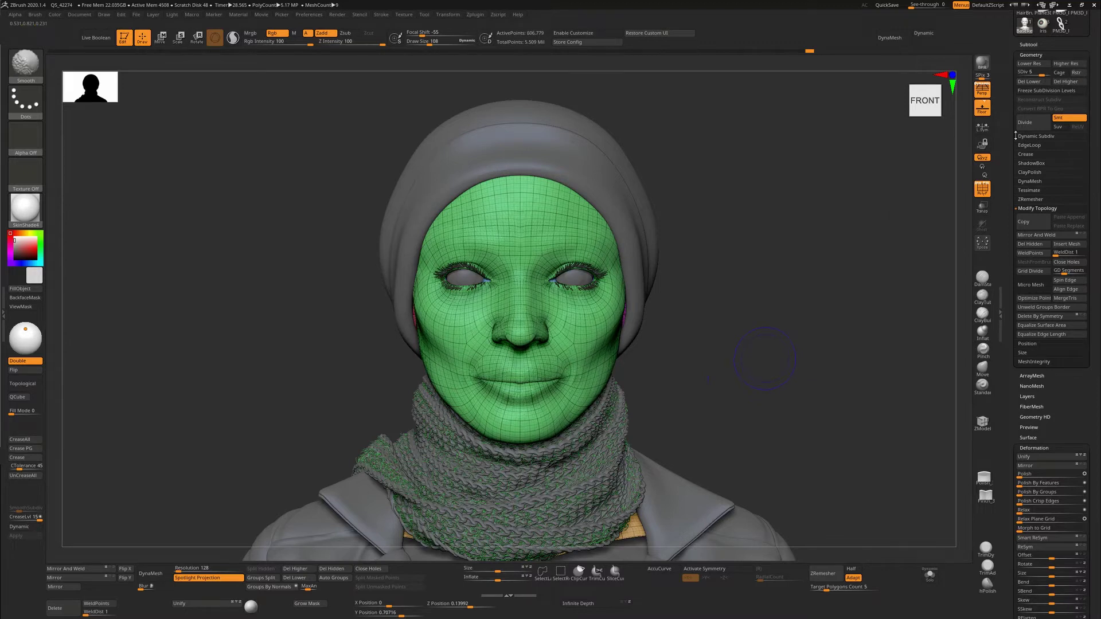
key(shift+d)
key(shift+d)
key(shift+d)
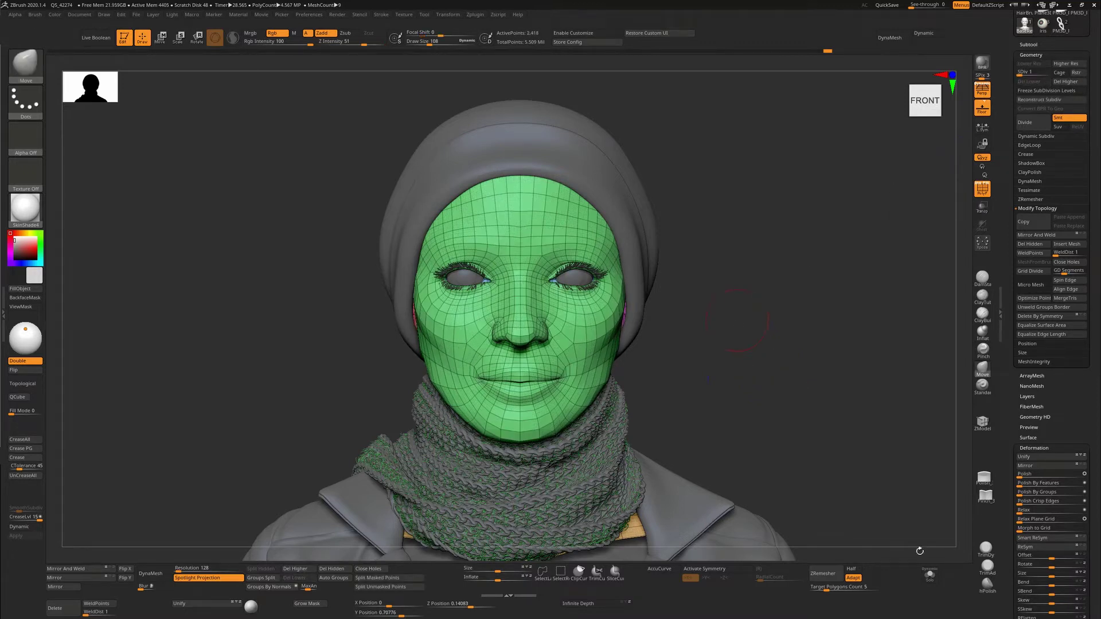
click(930, 576)
mouse_move(795, 376)
shift+mouse_down()
mouse_move(833, 374)
mouse_move(774, 376)
shift+mouse_up()
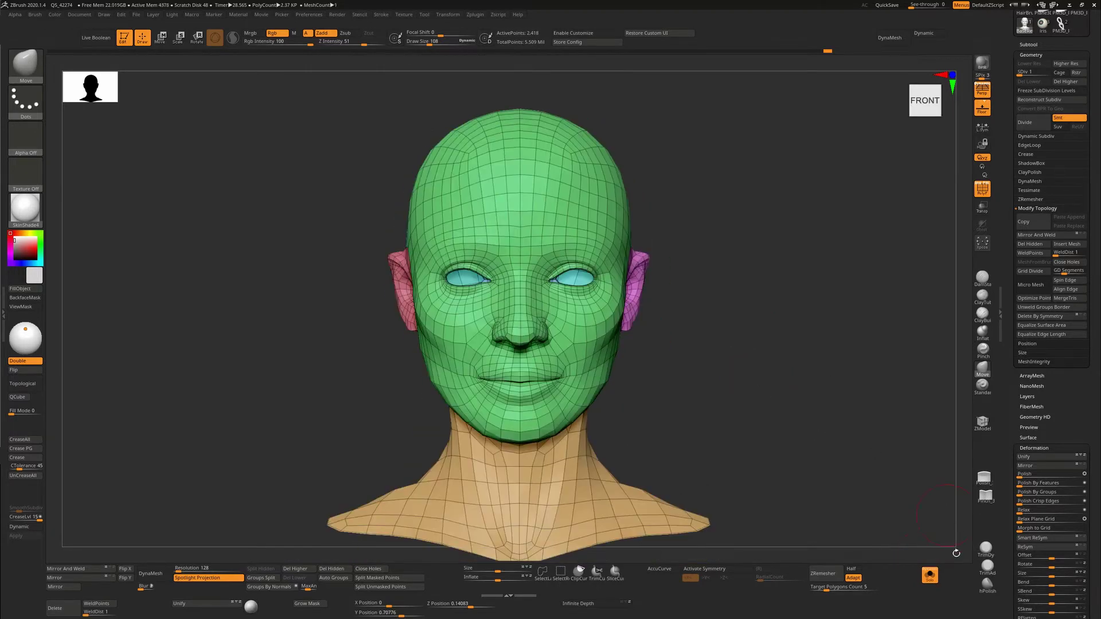
click(765, 321)
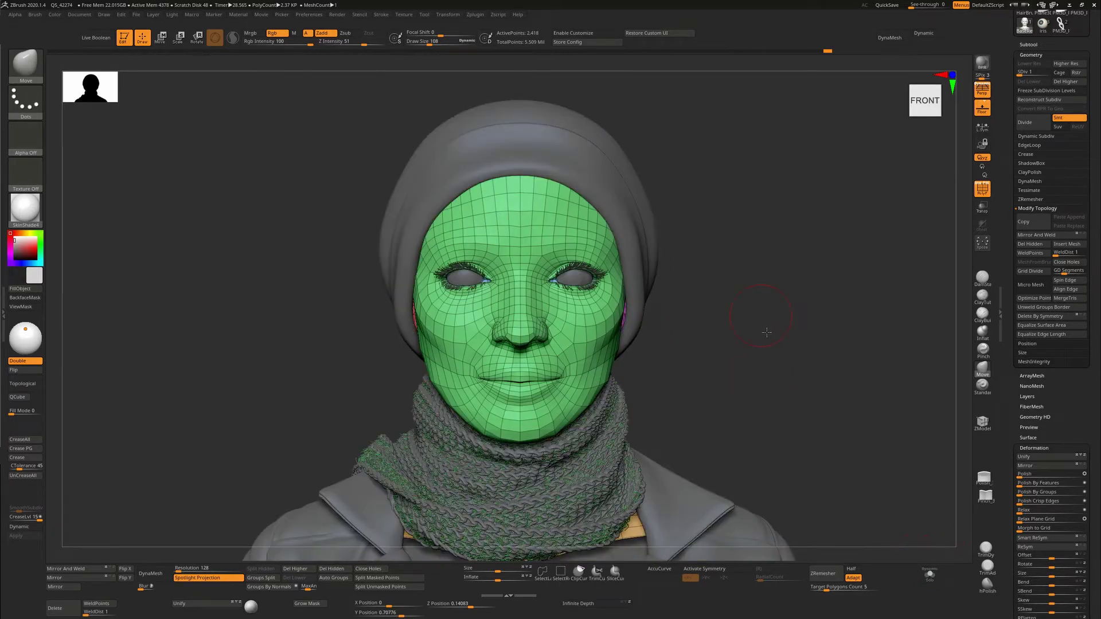
alt+drag(767, 331, 755, 339)
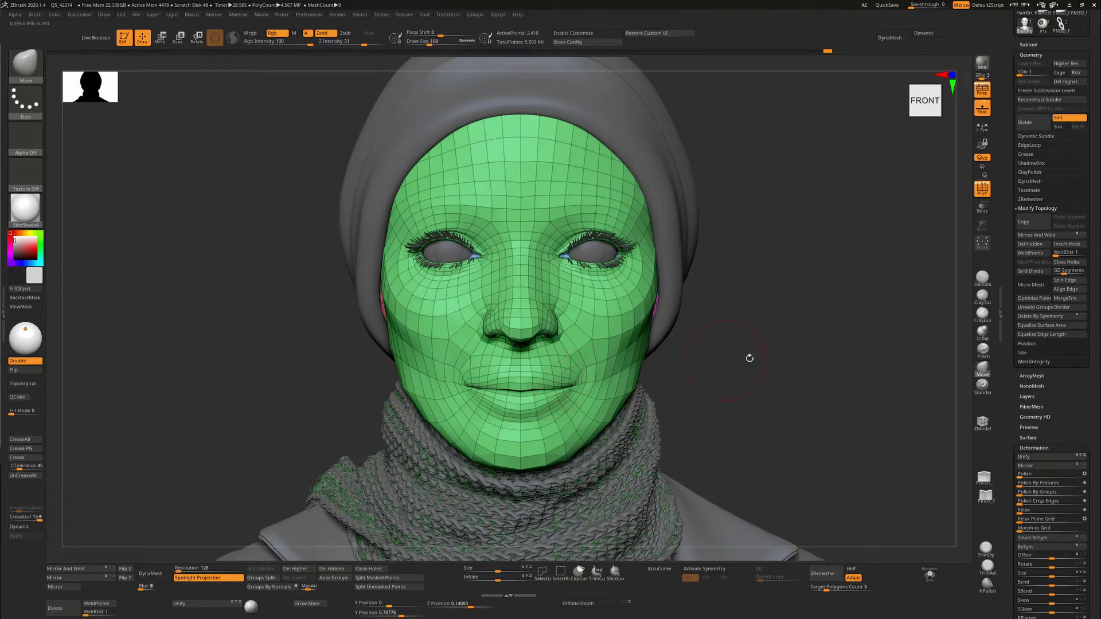
key(ctrl+d)
key(ctrl+d)
key(ctrl+d)
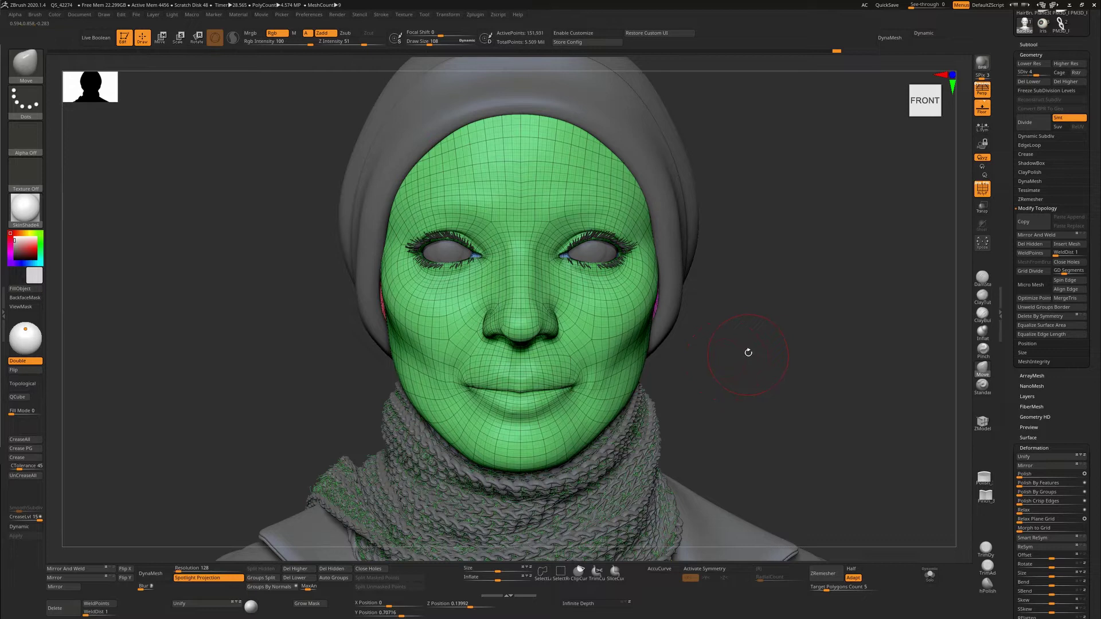
key(ctrl+d)
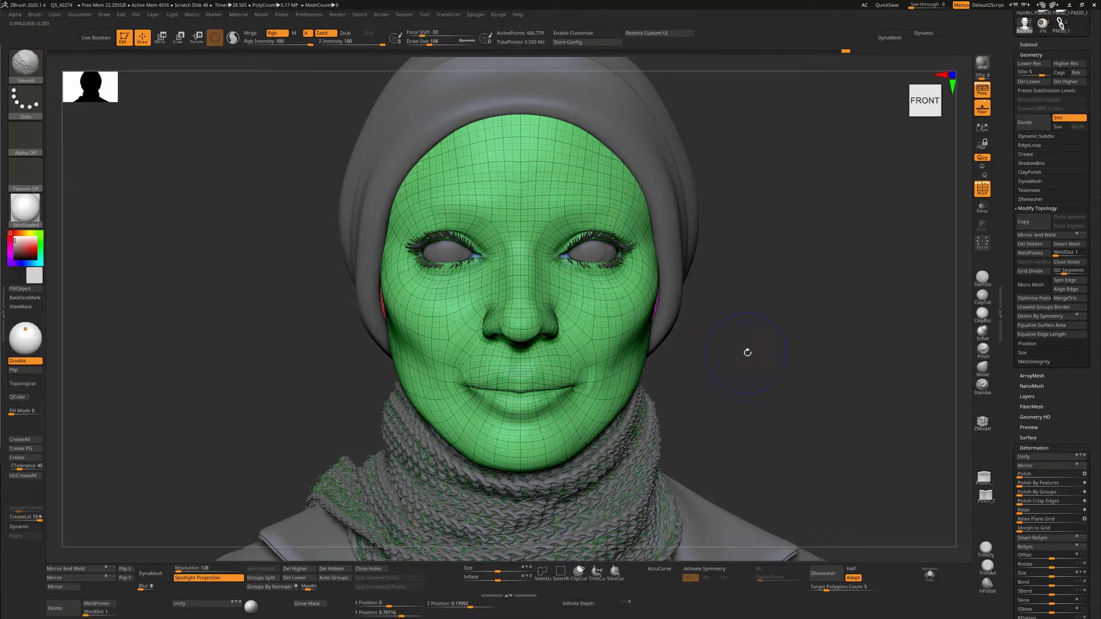
key(shift+f)
key(ctrl+d)
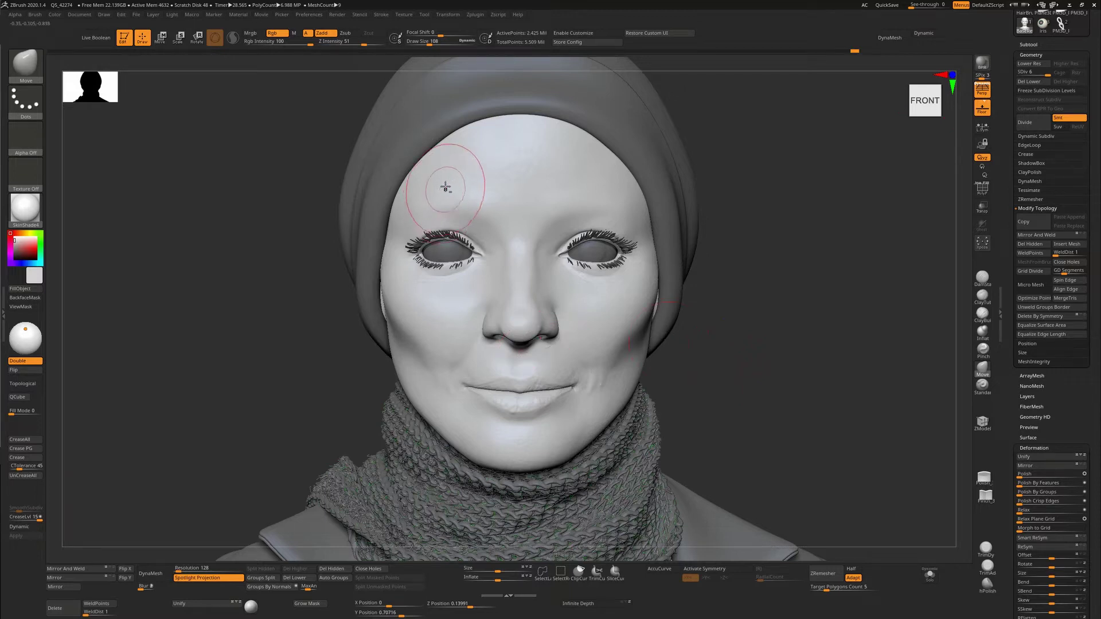
Set Draw Size to 161, then frame the bust and check its left profile
drag(449, 184, 450, 178)
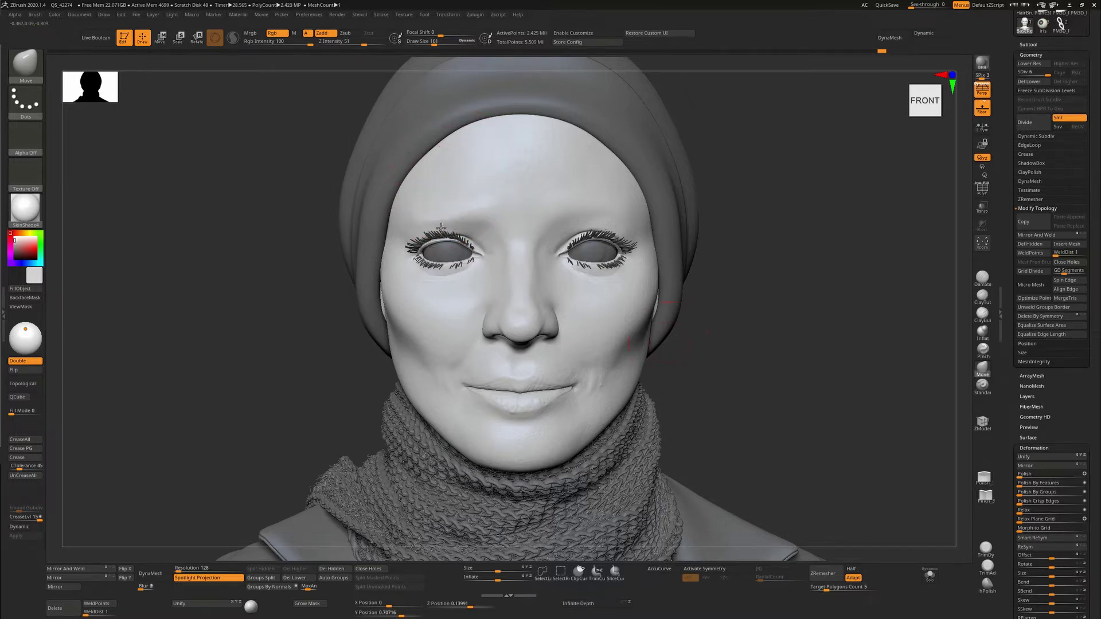
key(f)
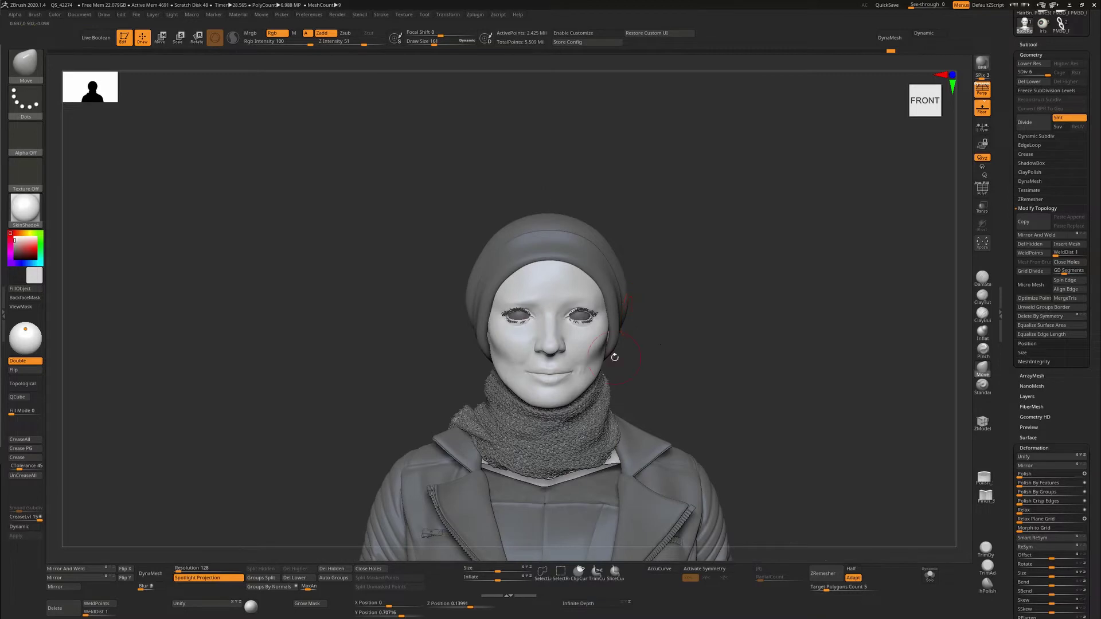
drag(685, 346, 693, 312)
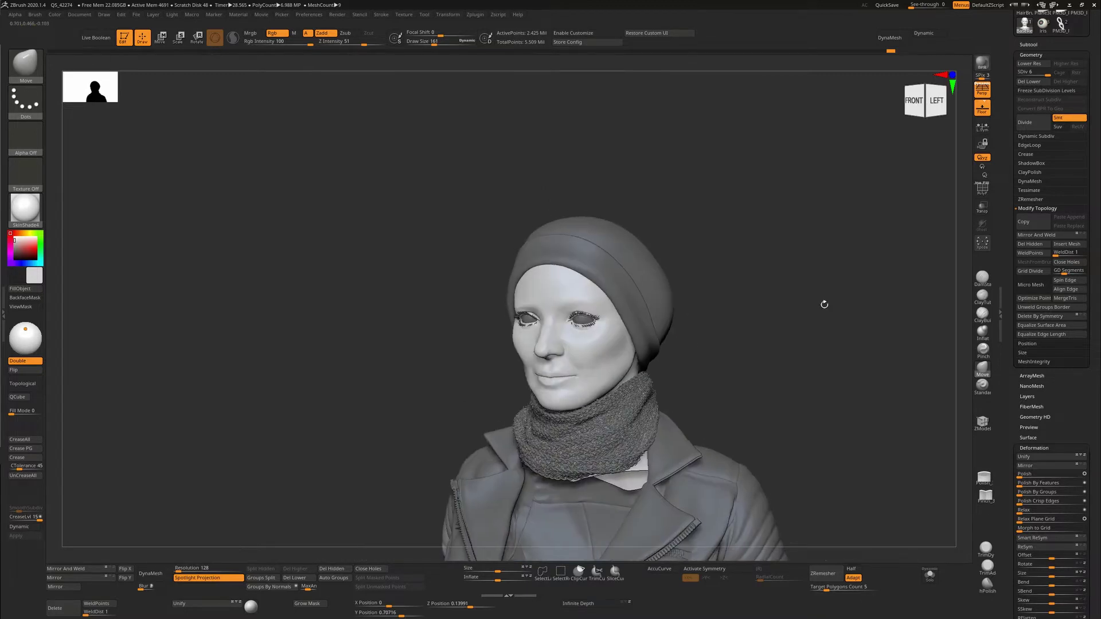
drag(824, 305, 577, 341)
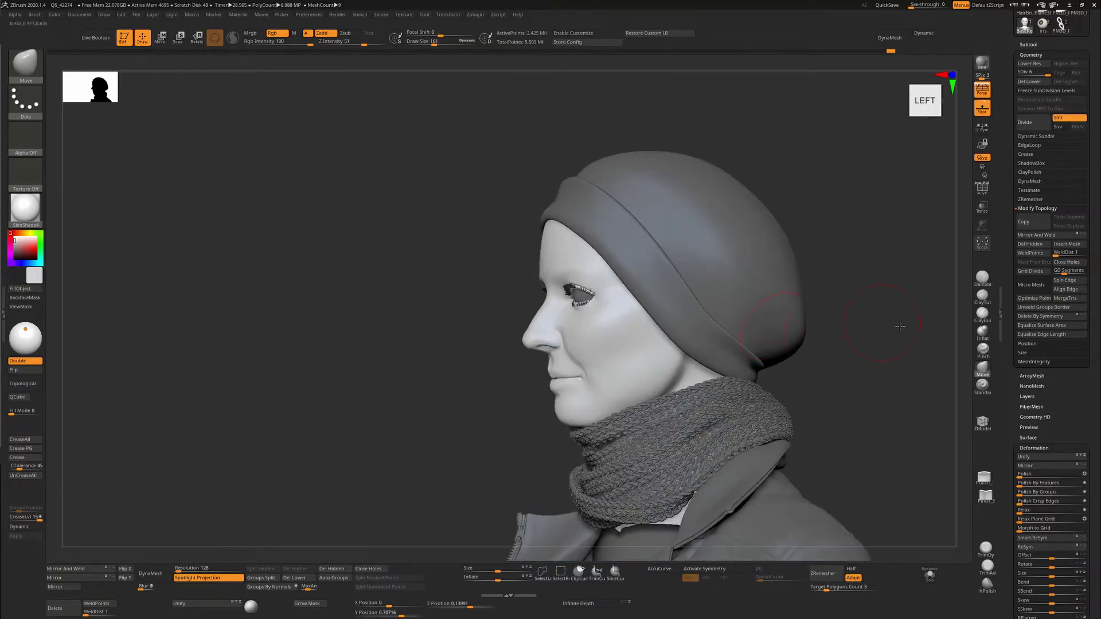
mouse_move(794, 315)
shift+mouse_down()
mouse_move(735, 295)
mouse_move(737, 337)
mouse_move(676, 315)
shift+mouse_up()
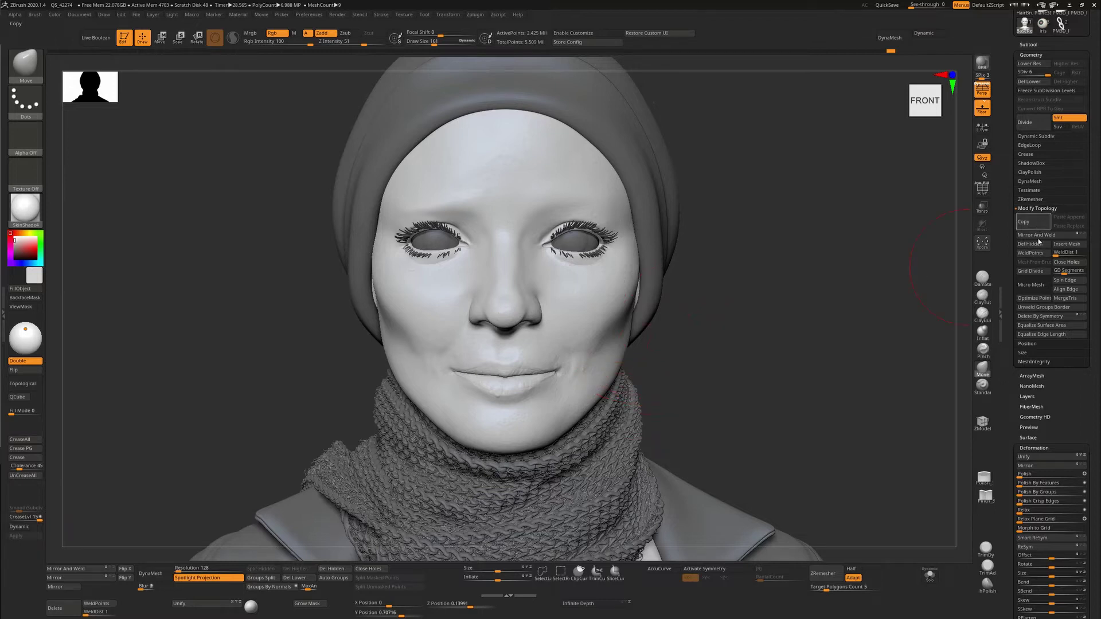
Attempt Mirror And Weld, which fails on the subdivided mesh, then expand Tool > Deformation
click(1027, 235)
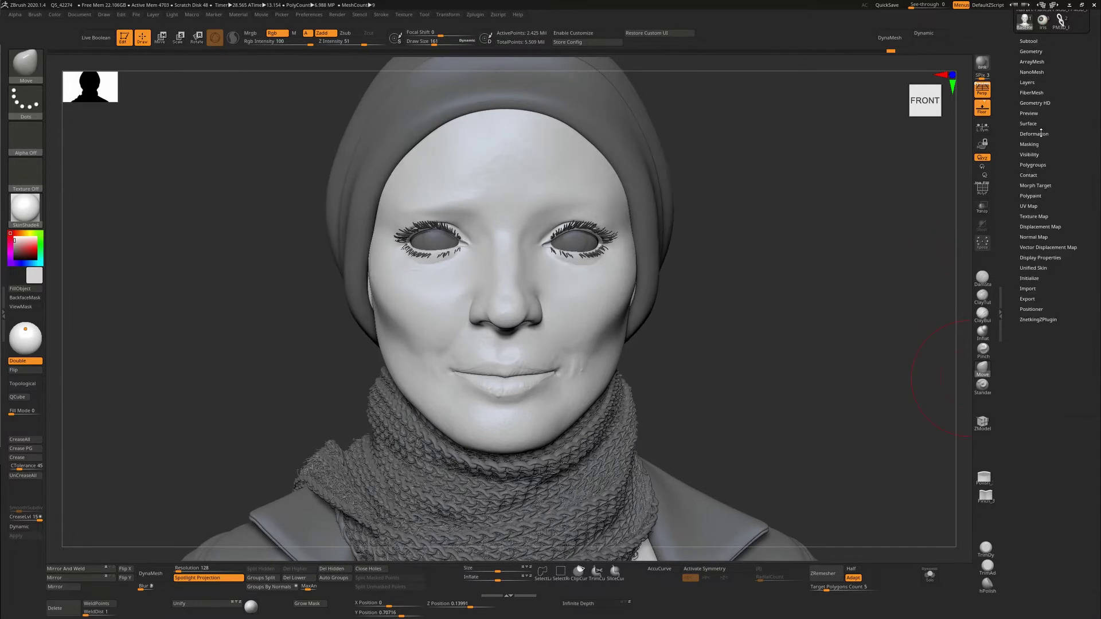
click(1040, 133)
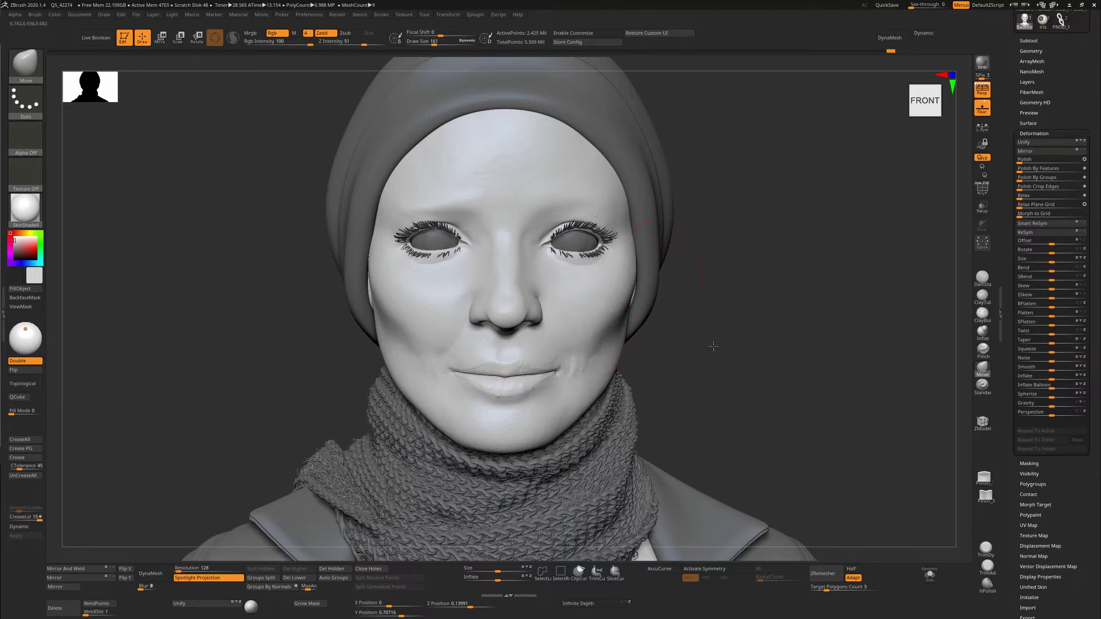
Mask the right half of the face and check it from a slightly turned view
ctrl+right_drag(712, 344, 694, 350)
ctrl+right_drag(715, 197, 744, 123)
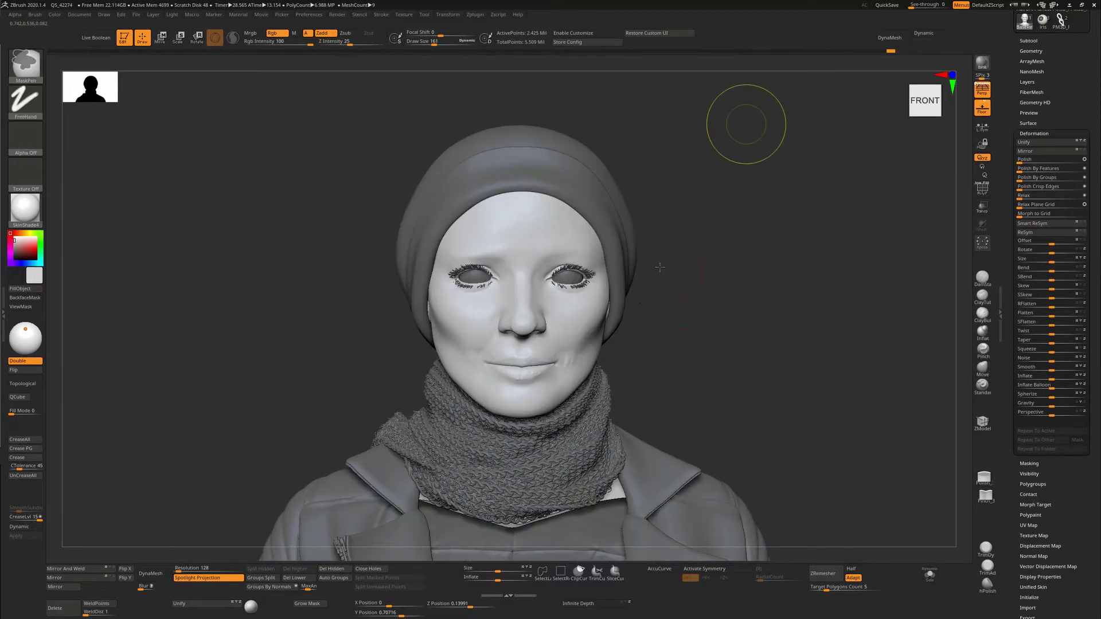
mouse_move(762, 105)
ctrl+mouse_down()
mouse_move(590, 442)
mouse_move(536, 536)
mouse_move(522, 537)
ctrl+mouse_up()
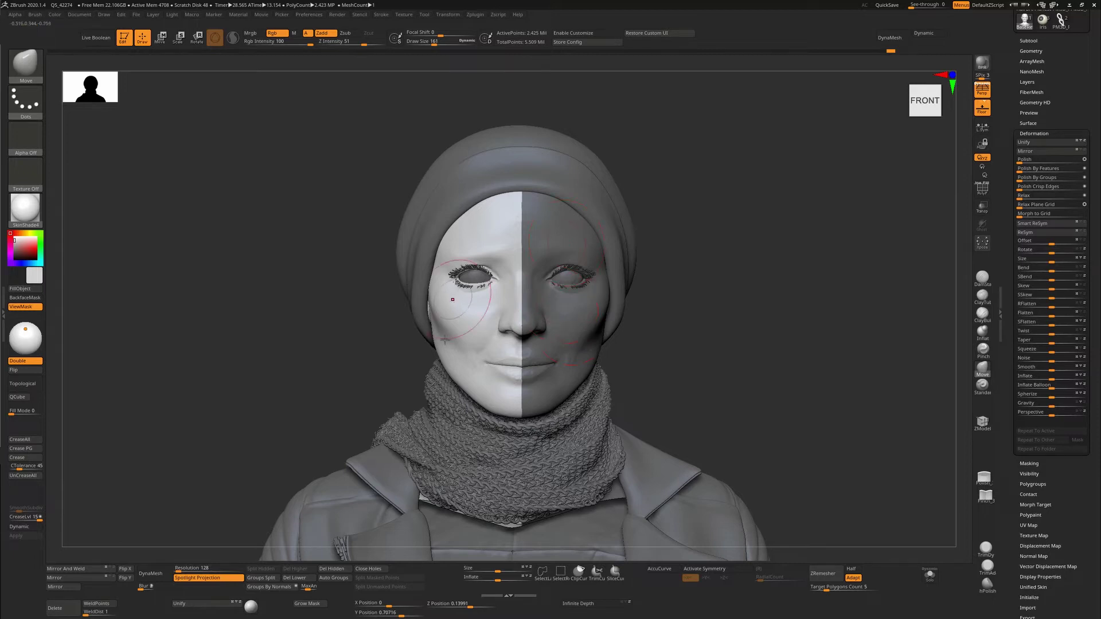
drag(581, 372, 596, 405)
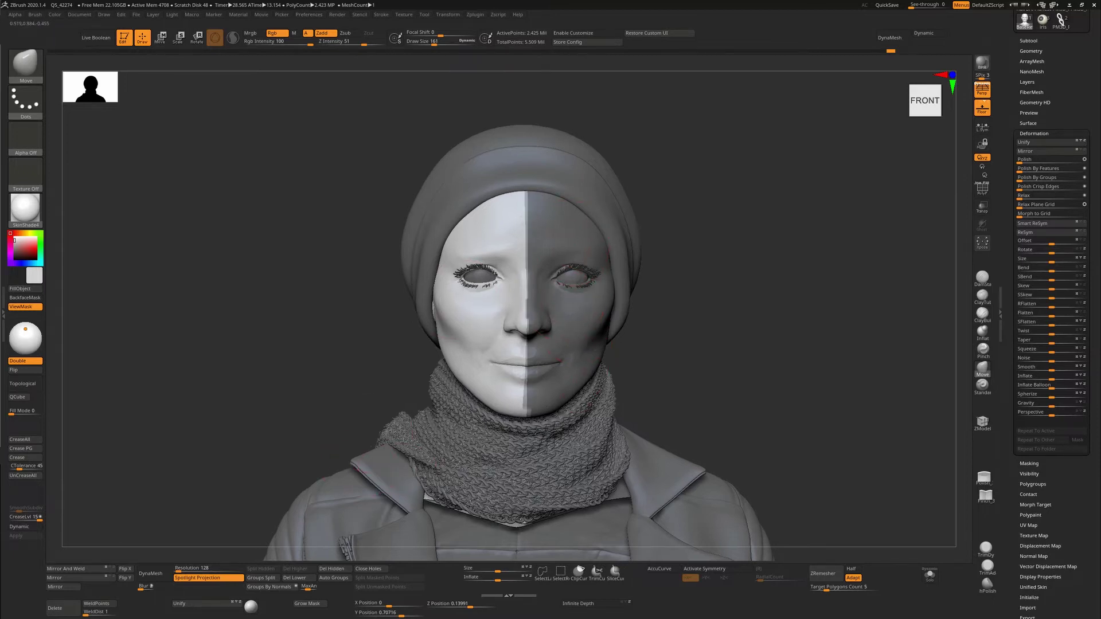
scroll(374, 413, up, 3)
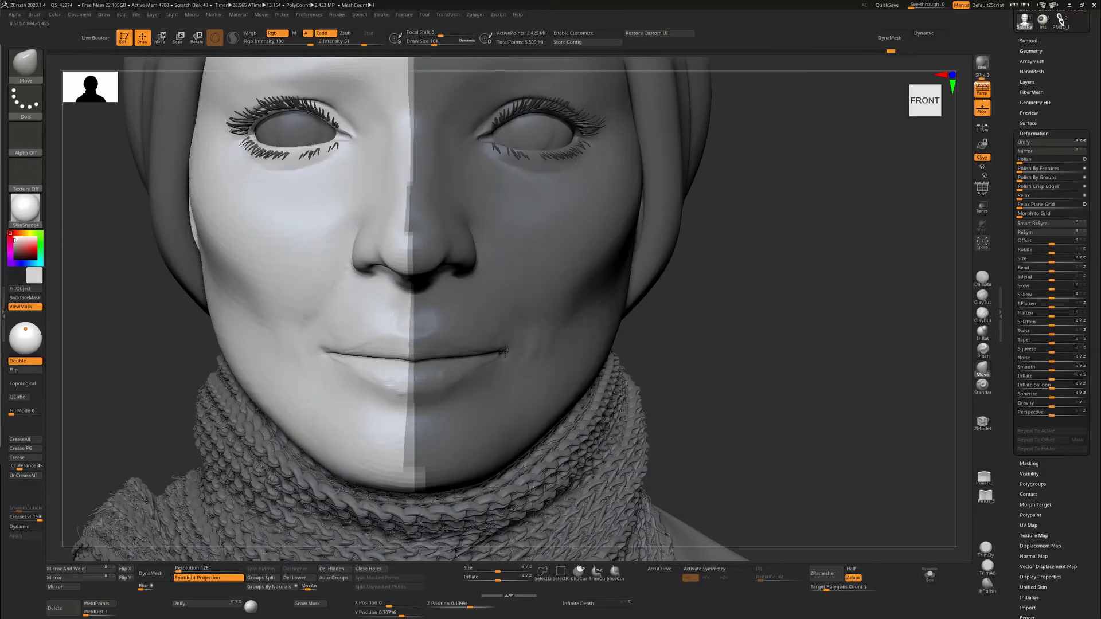
scroll(535, 348, up, 2)
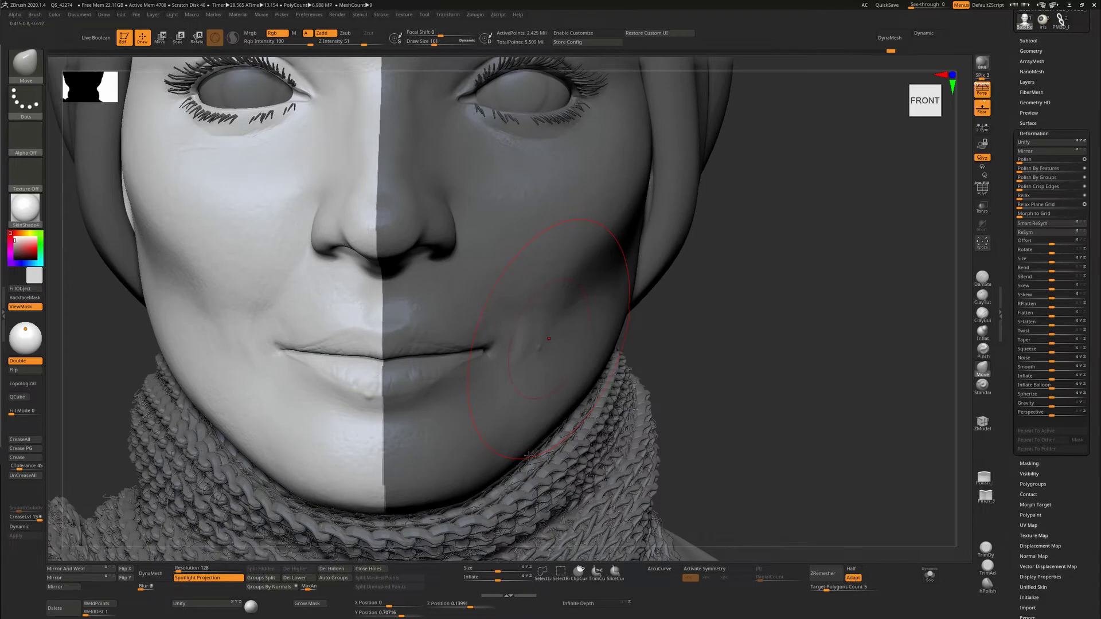
scroll(529, 376, up, 1)
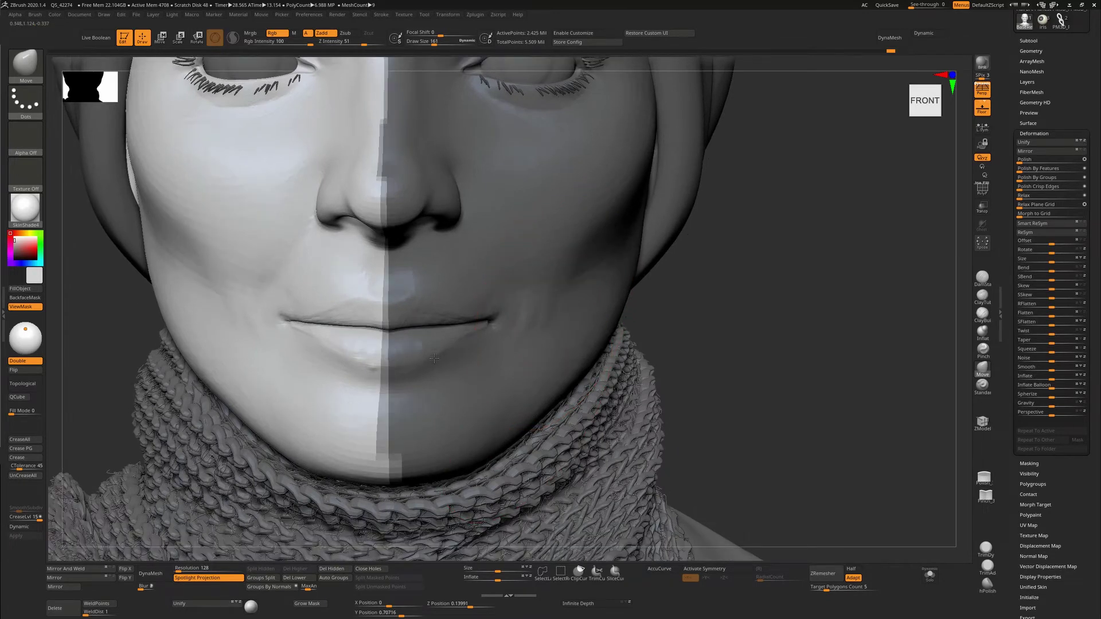
scroll(563, 372, down, 5)
scroll(599, 356, up, 1)
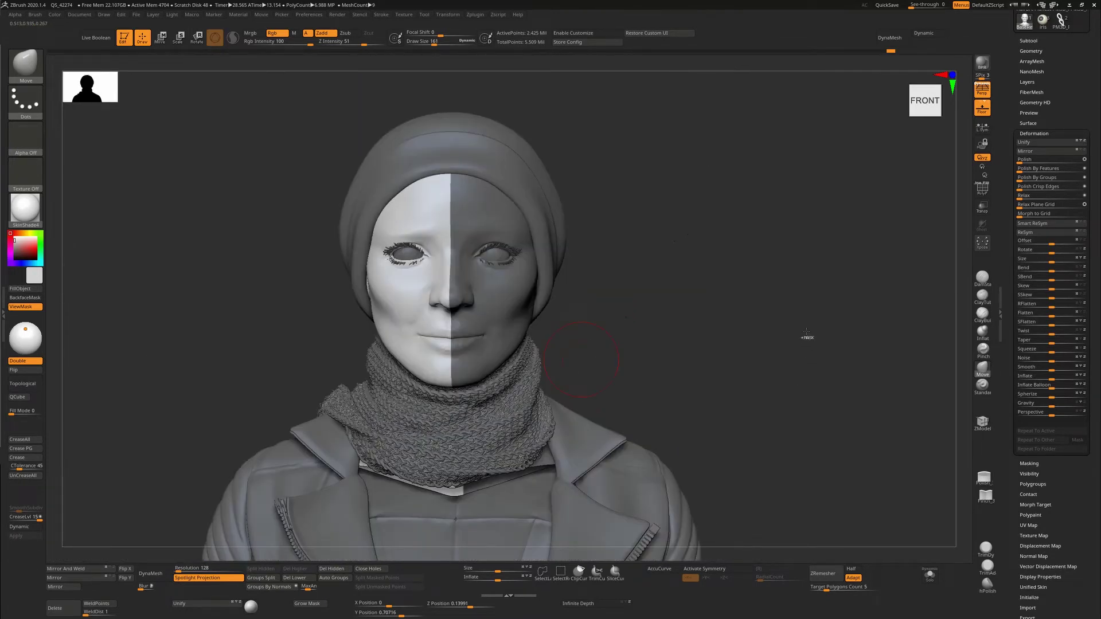
Extend the mask over the lower face and lips, leaving the upper-left face unmasked
key(ctrl)
ctrl+drag(802, 320, 227, 559)
ctrl+drag(727, 442, 320, 313)
scroll(531, 324, up, 1)
scroll(918, 361, up, 1)
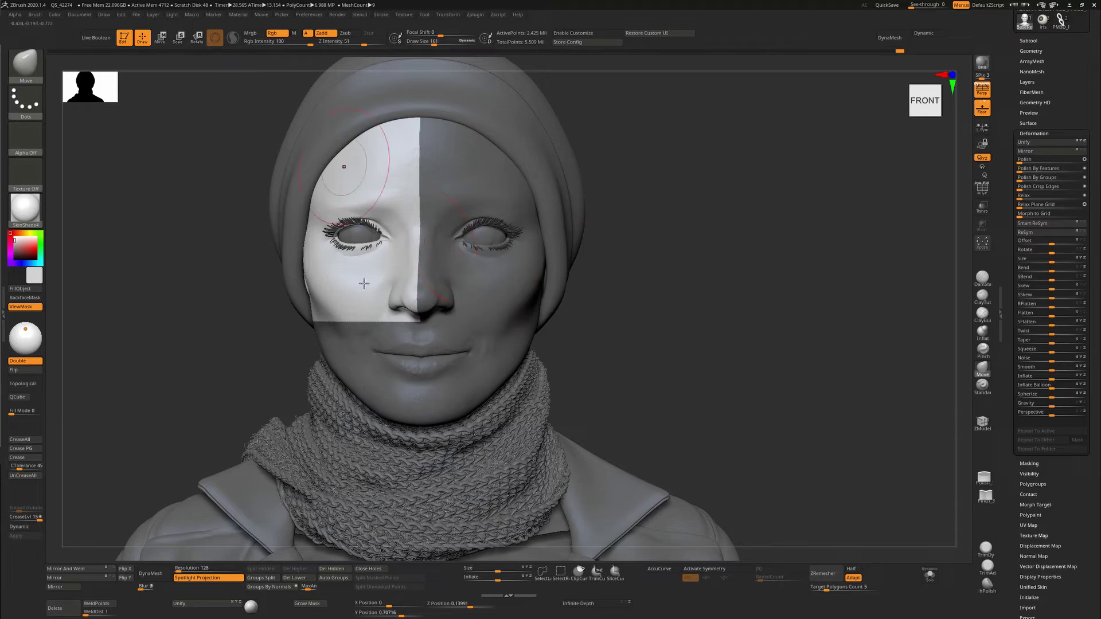
Drop the head to SDiv 1, turn on PolyF, and Solo it from the hat and jacket
key(shift)
alt+click(386, 247)
key(shift+f)
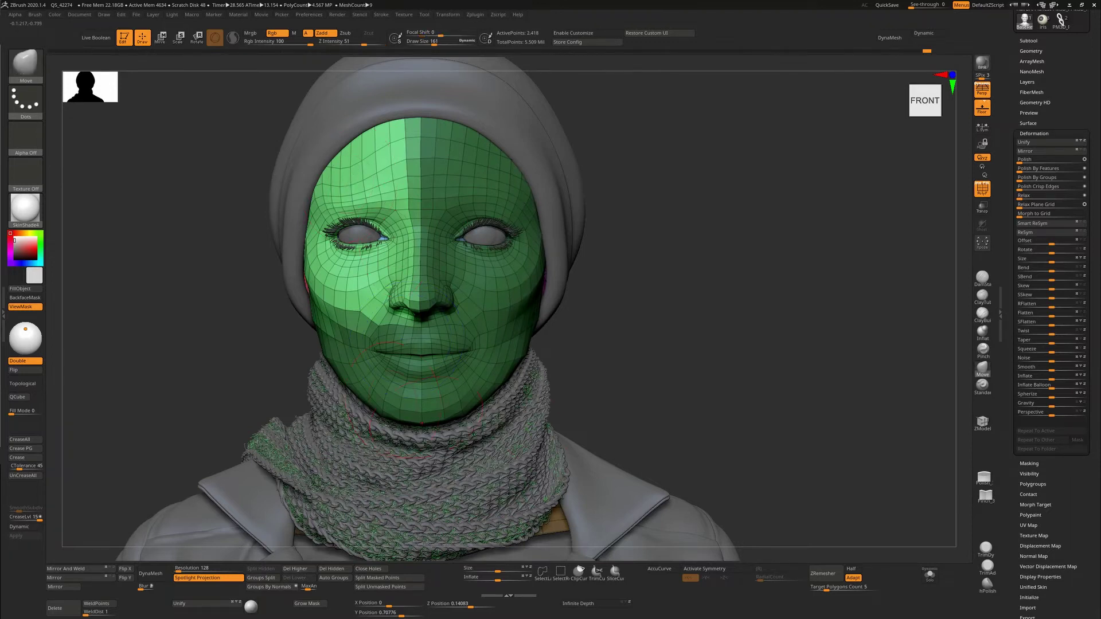
click(930, 576)
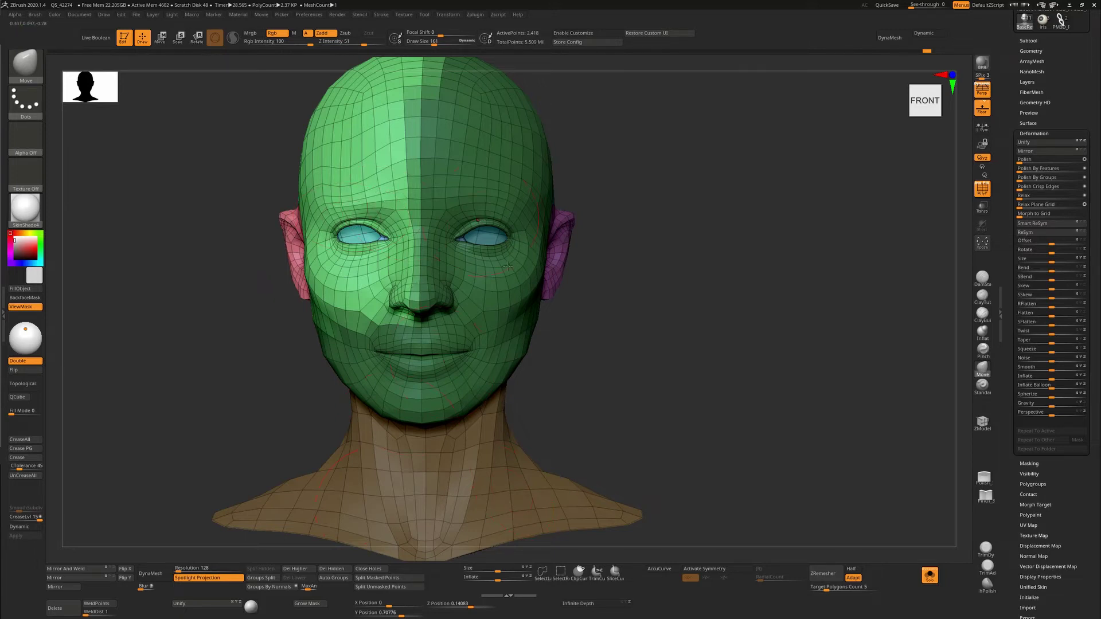
Run Smart ReSym on the head, re-run it across all levels to full resolution, and clear the mask
click(1042, 224)
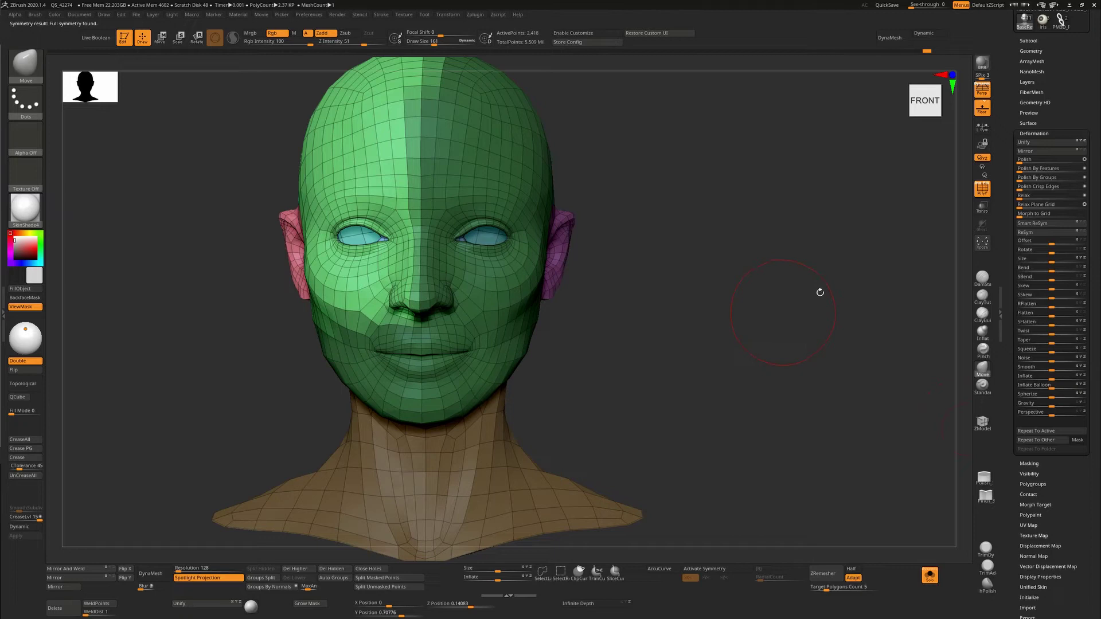
key(ctrl+d)
click(1031, 51)
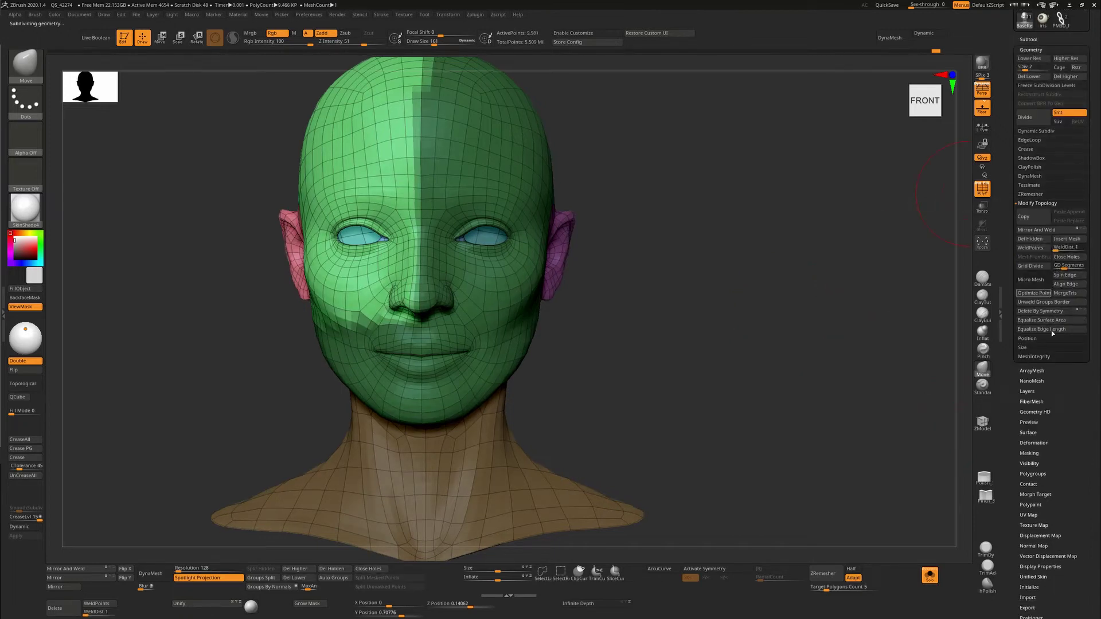
click(1038, 443)
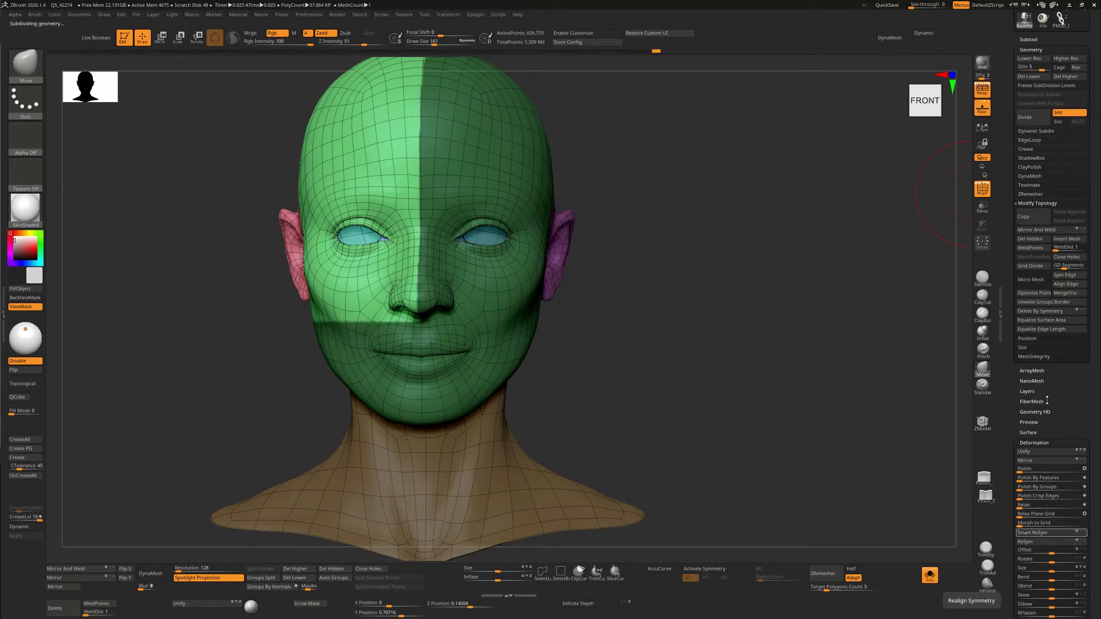
click(1049, 534)
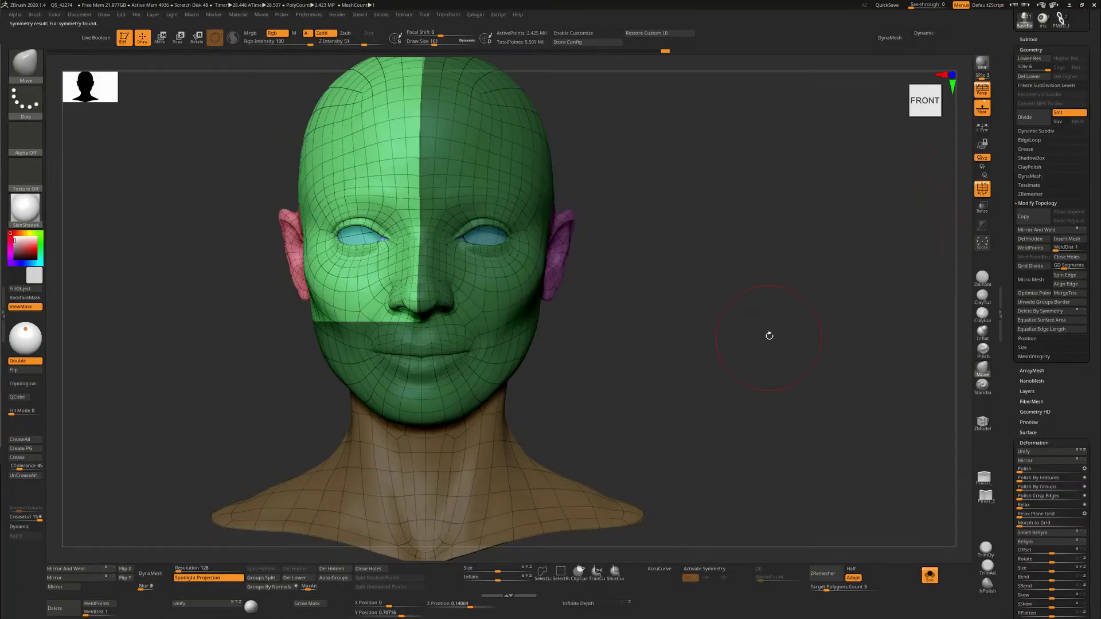
ctrl+drag(771, 337, 773, 338)
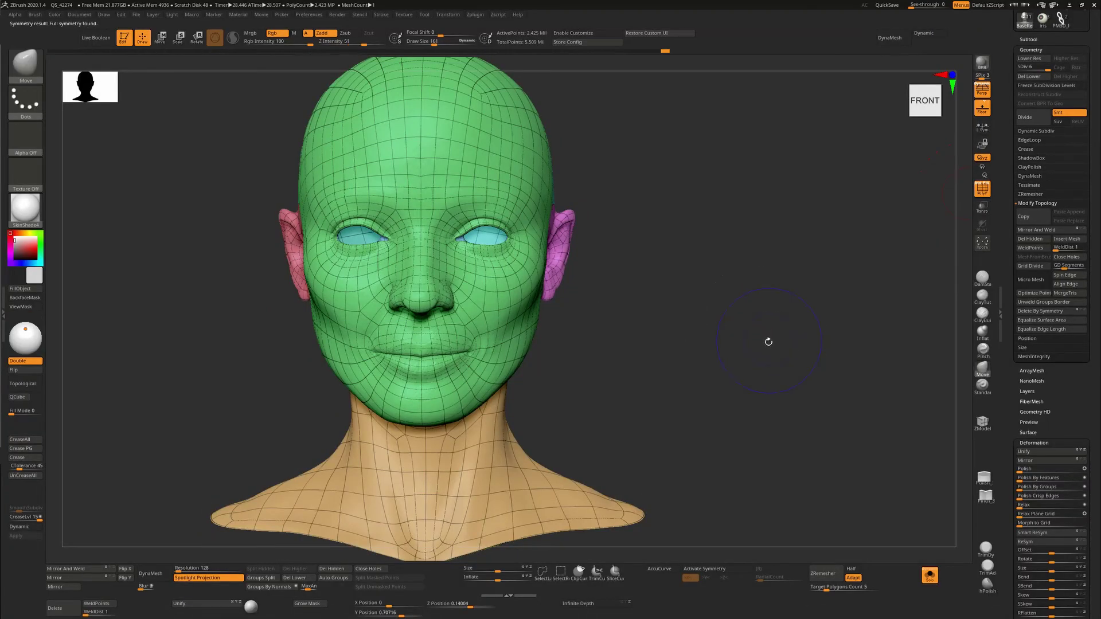
Turn off PolyF and smooth the parted lips into an even closed mouth
key(shift+f)
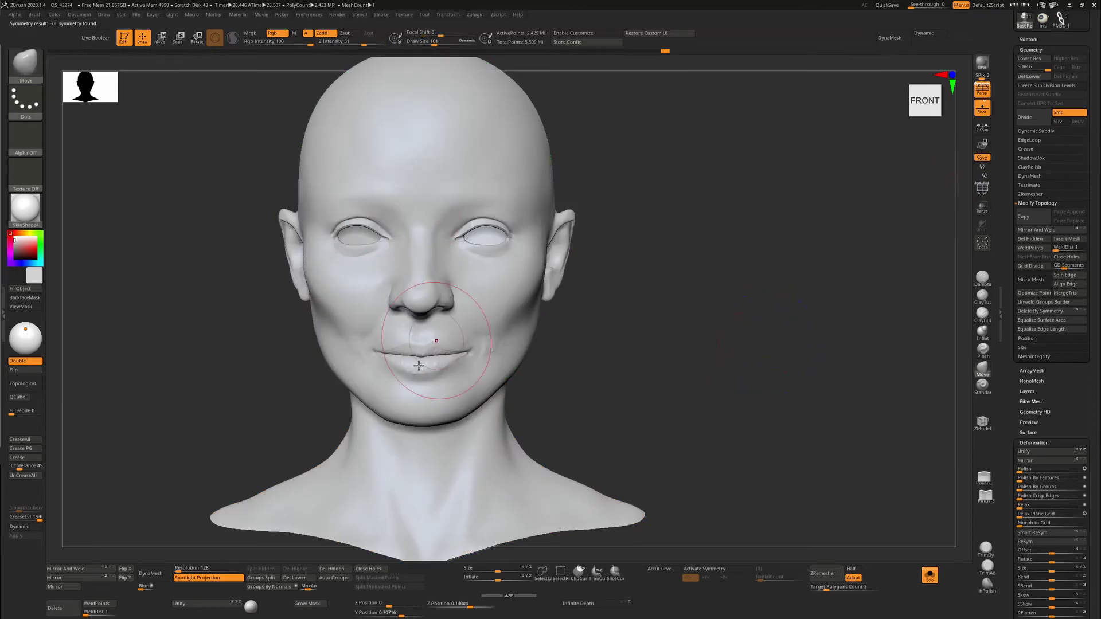
shift+drag(407, 371, 436, 359)
drag(658, 343, 686, 326)
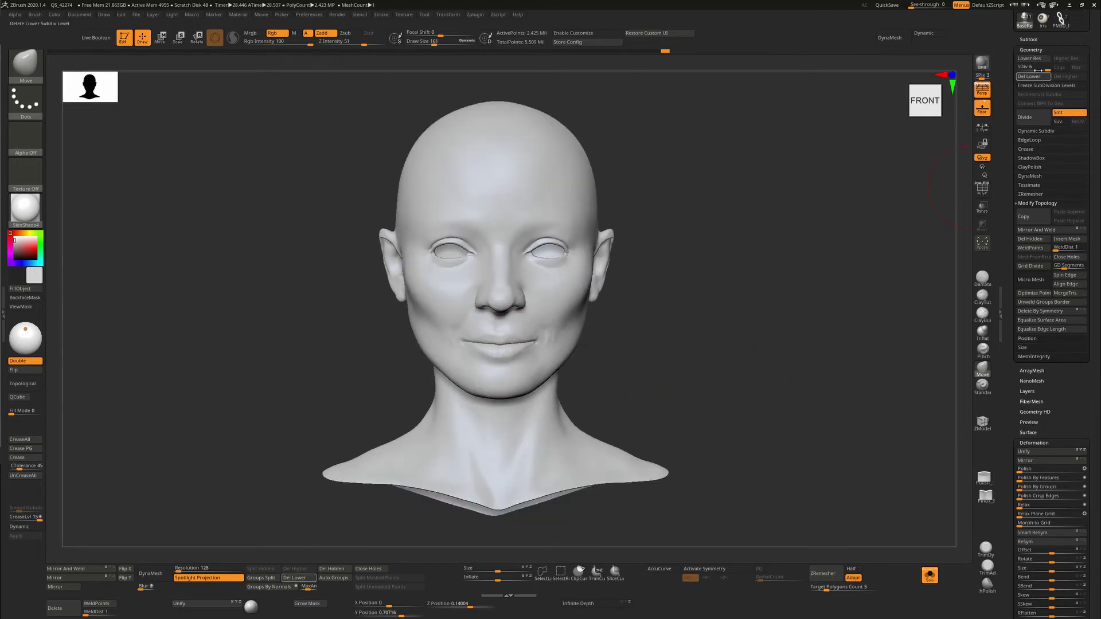
Raise the head to SDiv 6 and press frown creases into the brow
click(1013, 70)
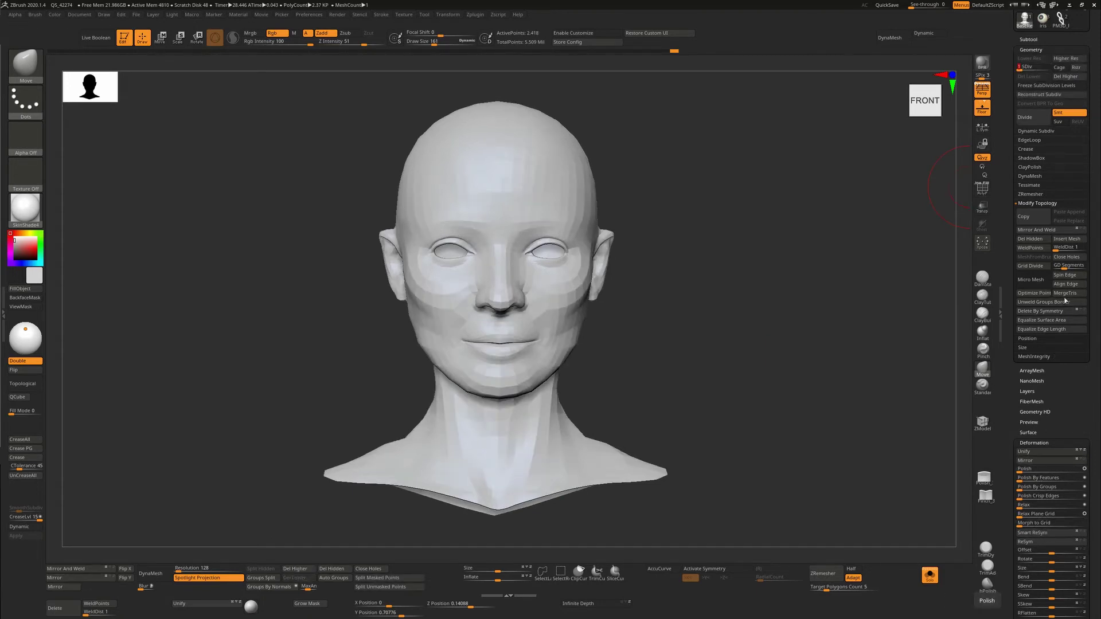
drag(1038, 67, 1050, 67)
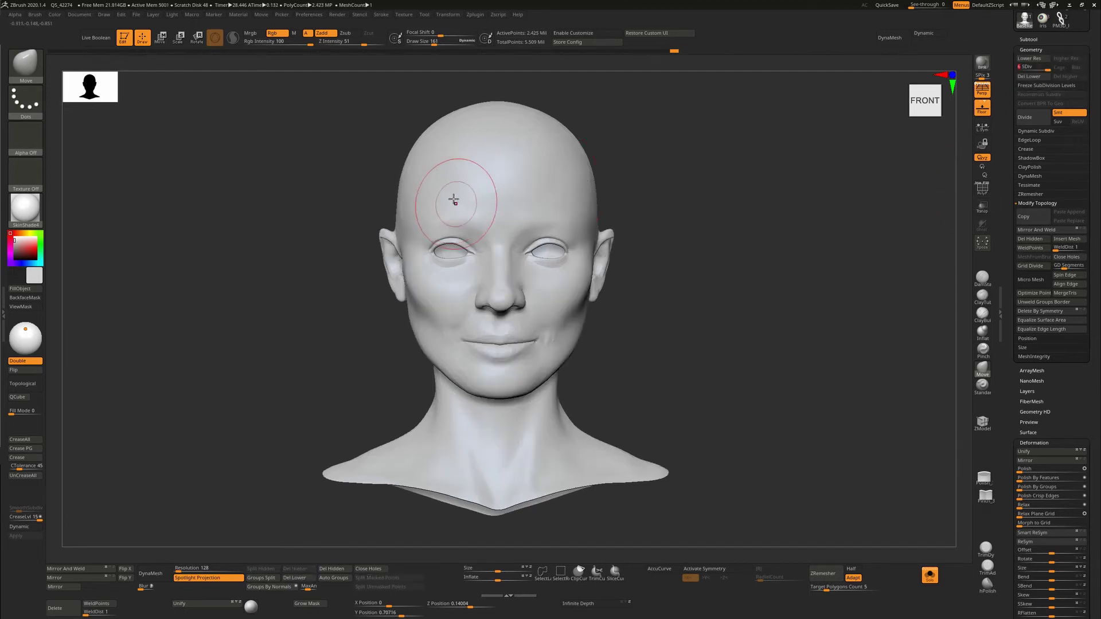
drag(449, 202, 438, 209)
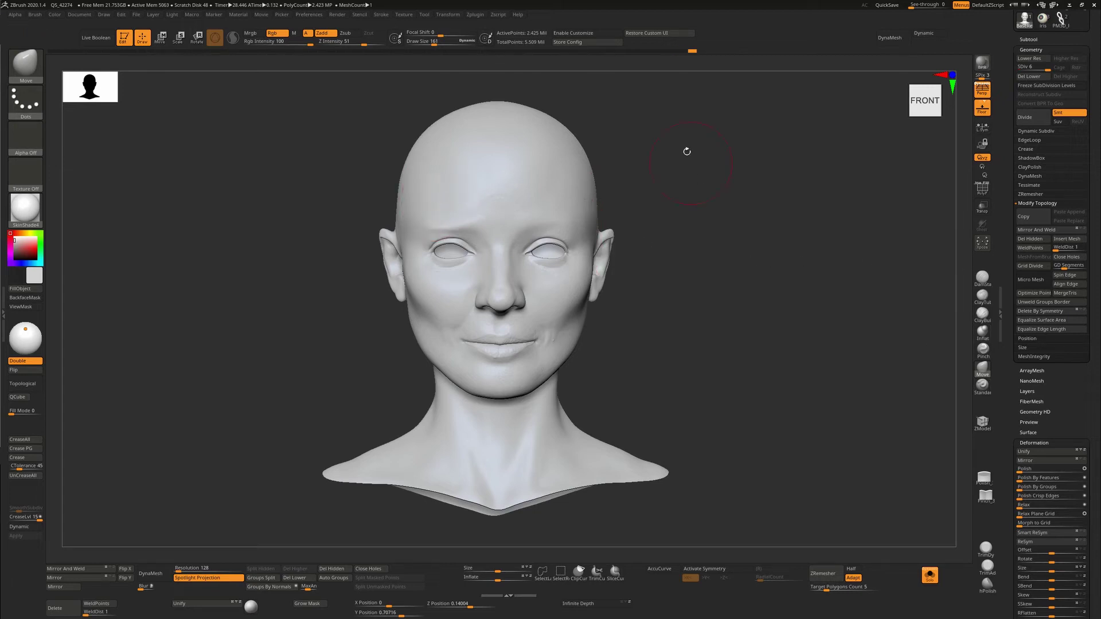
Mask the right half and lower face, then turn ViewMask off
mouse_move(705, 84)
ctrl+mouse_down()
mouse_move(556, 480)
mouse_move(507, 565)
mouse_move(504, 549)
ctrl+mouse_up()
mouse_move(713, 534)
ctrl+mouse_down()
mouse_move(274, 328)
mouse_move(289, 306)
ctrl+mouse_up()
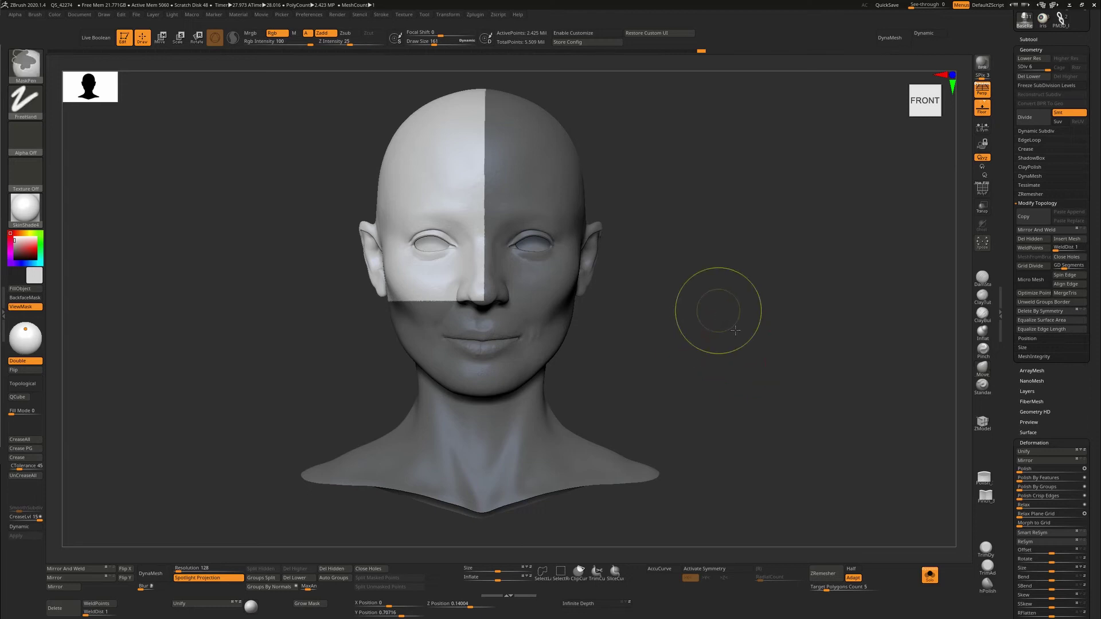
key(ctrl+h)
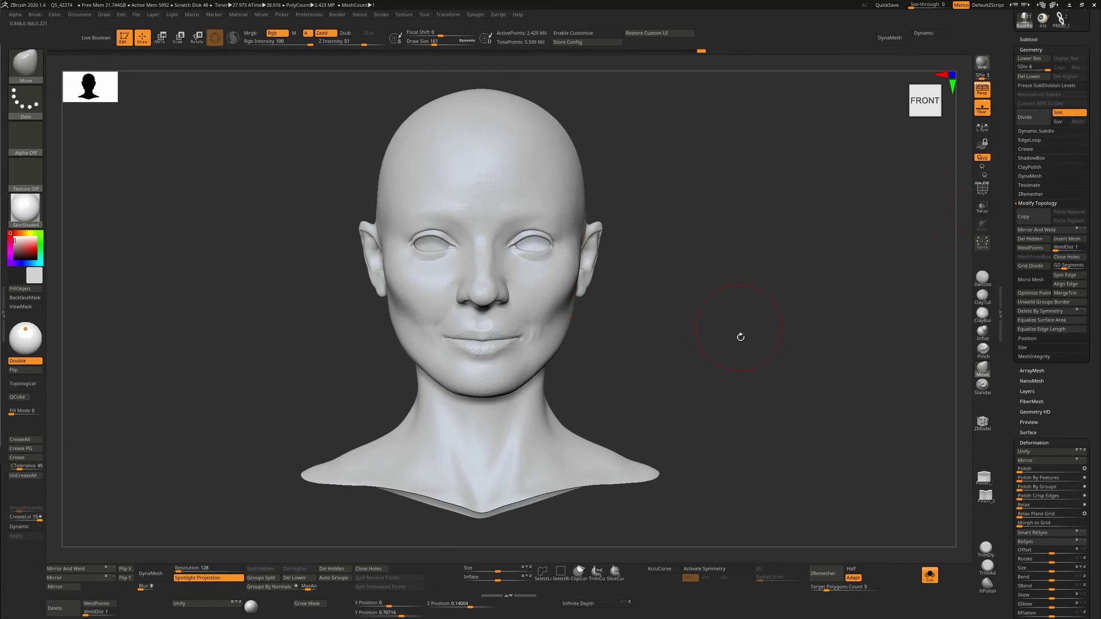
At SDiv 1, mask the right half, rotate the left face half with Transpose, then clear the mask
key(shift+f)
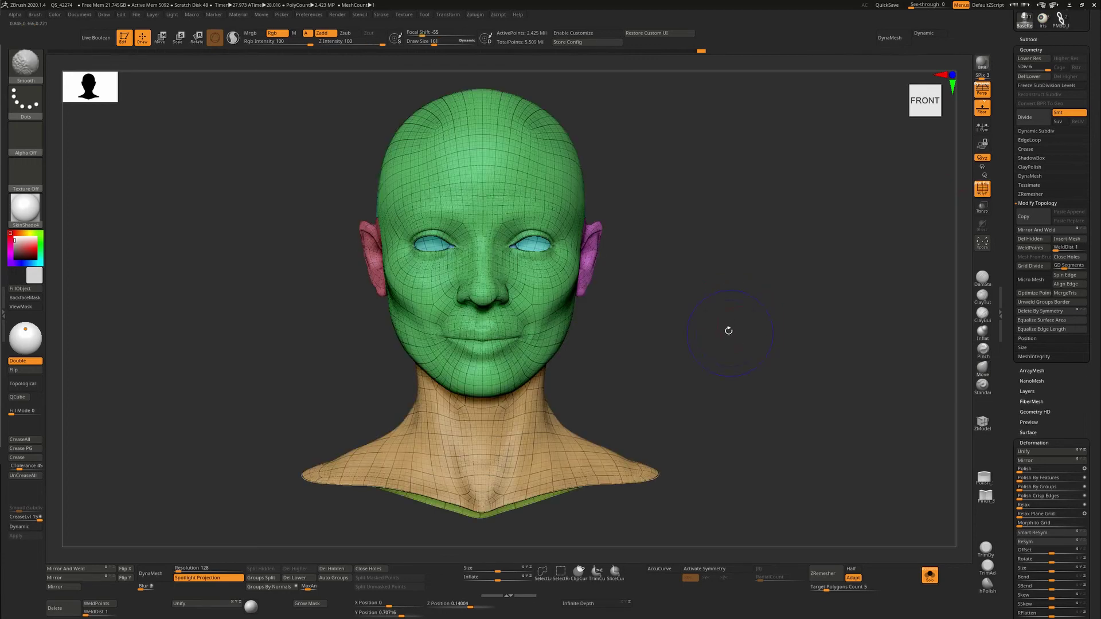
key(shift+d)
key(shift+d)
key(shift+d)
key(shift+d)
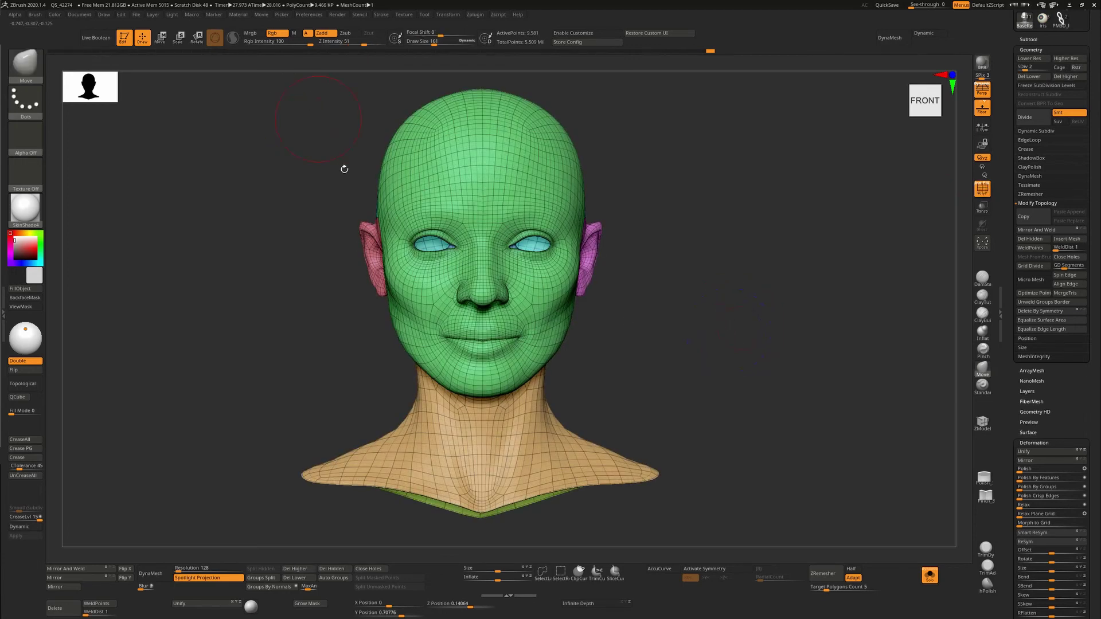
key(shift+d)
mouse_move(286, 102)
ctrl+mouse_down()
mouse_move(462, 489)
mouse_move(452, 524)
mouse_move(643, 506)
ctrl+mouse_up()
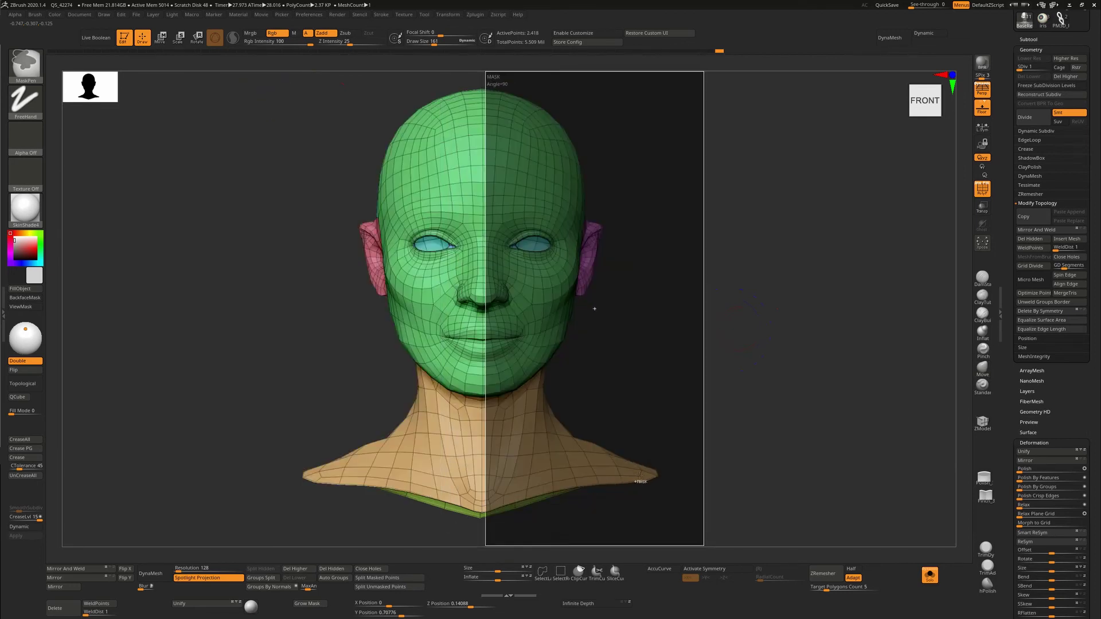
key(w)
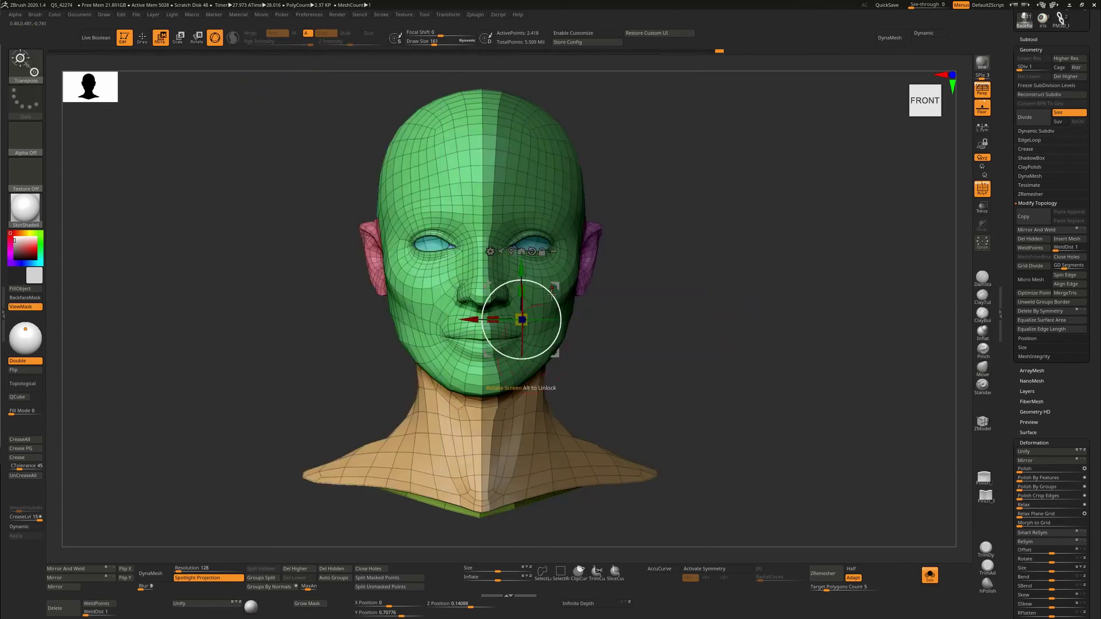
drag(551, 293, 633, 305)
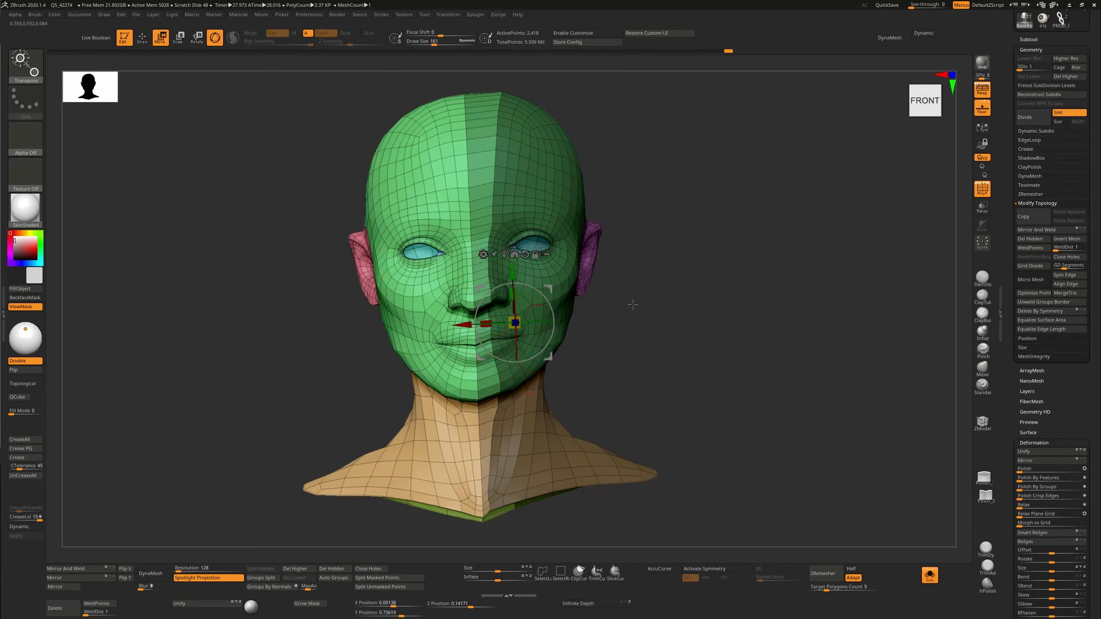
ctrl+click(688, 302)
key(q)
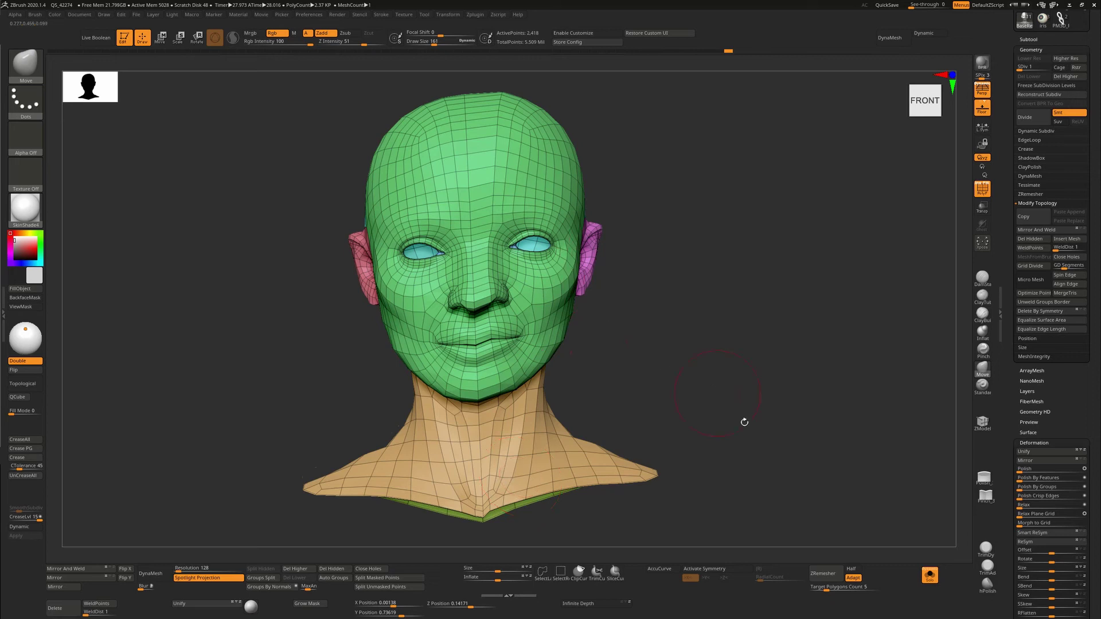
Mask the right half of the twisted head and run Smart ReSym, which reports 0% symmetry points
ctrl+drag(753, 521, 485, 67)
drag(399, 458, 464, 455)
mouse_move(392, 477)
mouse_down()
mouse_move(479, 469)
mouse_move(418, 468)
mouse_move(512, 417)
mouse_up()
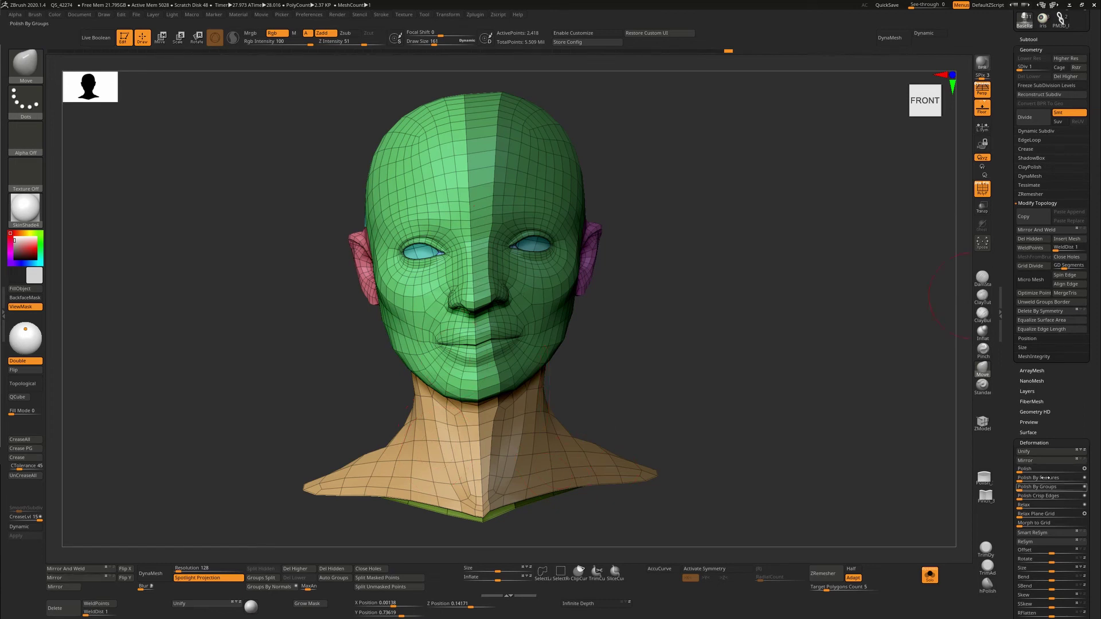
click(1044, 534)
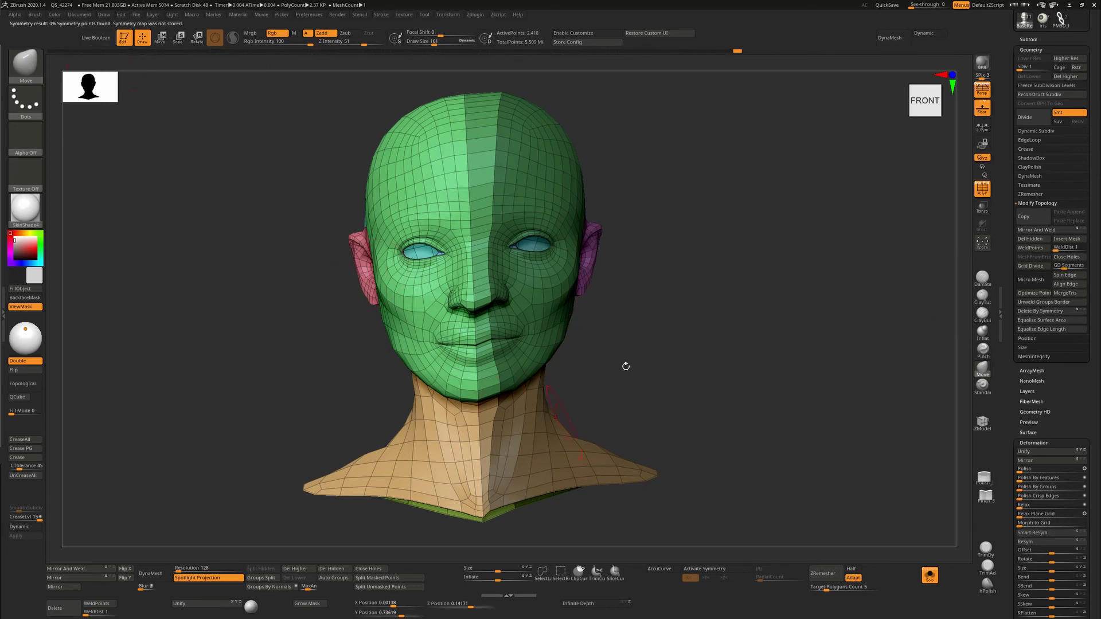
key(ctrl)
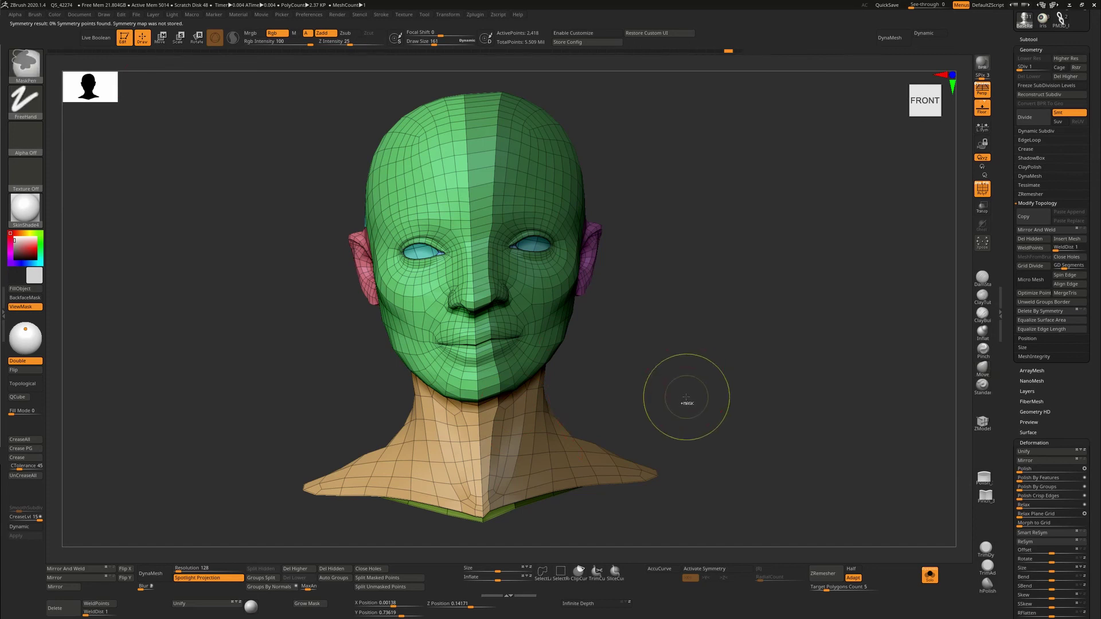
In front view, pull the head's crown up and left with an enlarged Move brush
shift+drag(686, 394, 665, 393)
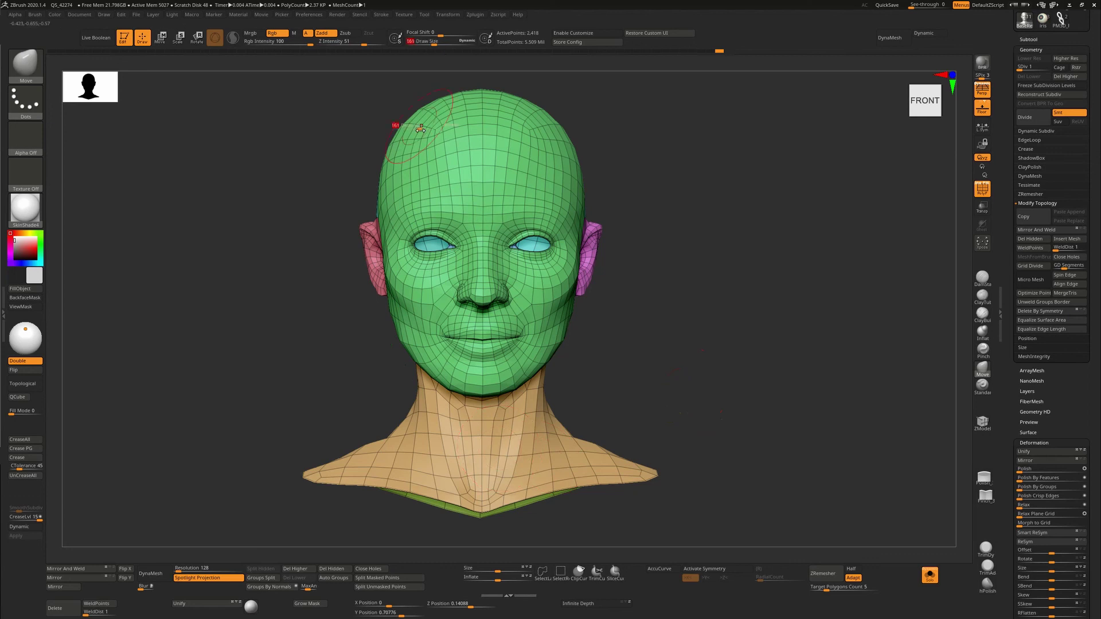
key(s)
drag(421, 125, 404, 82)
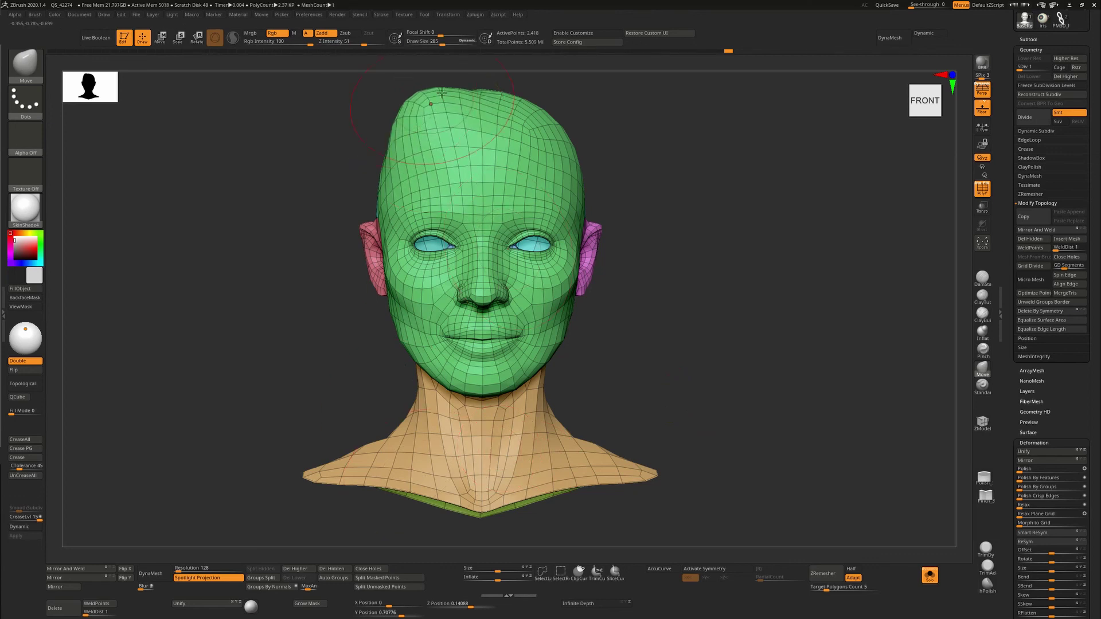
Mask the right side of the head, apply Smart ReSym, then clear the mask
key(ctrl)
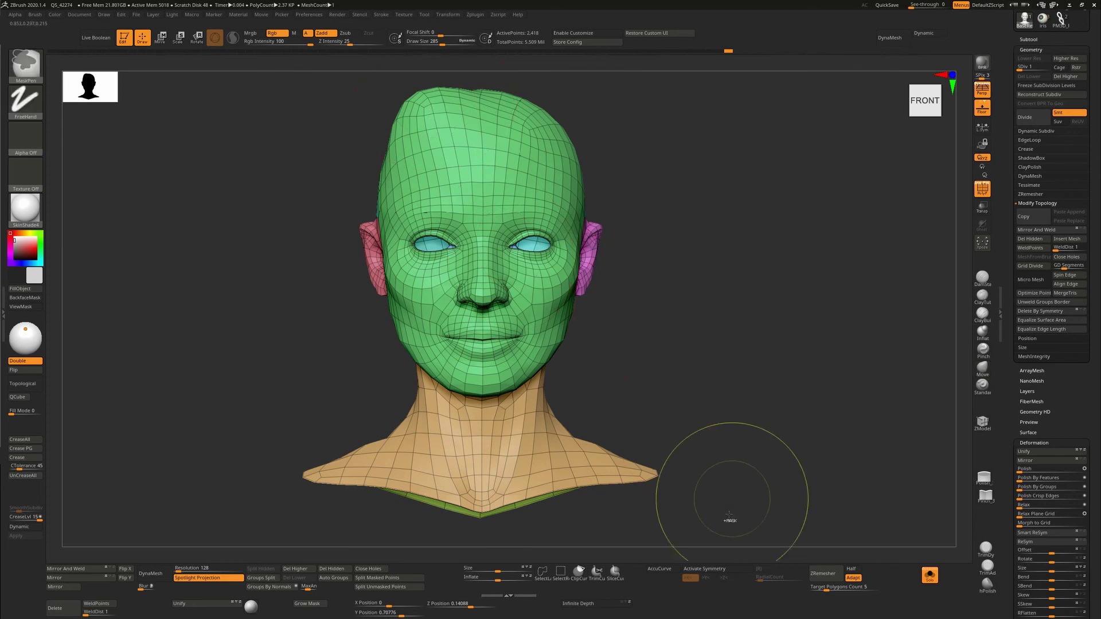
ctrl+drag(565, 142, 729, 513)
click(1040, 524)
ctrl+click(739, 320)
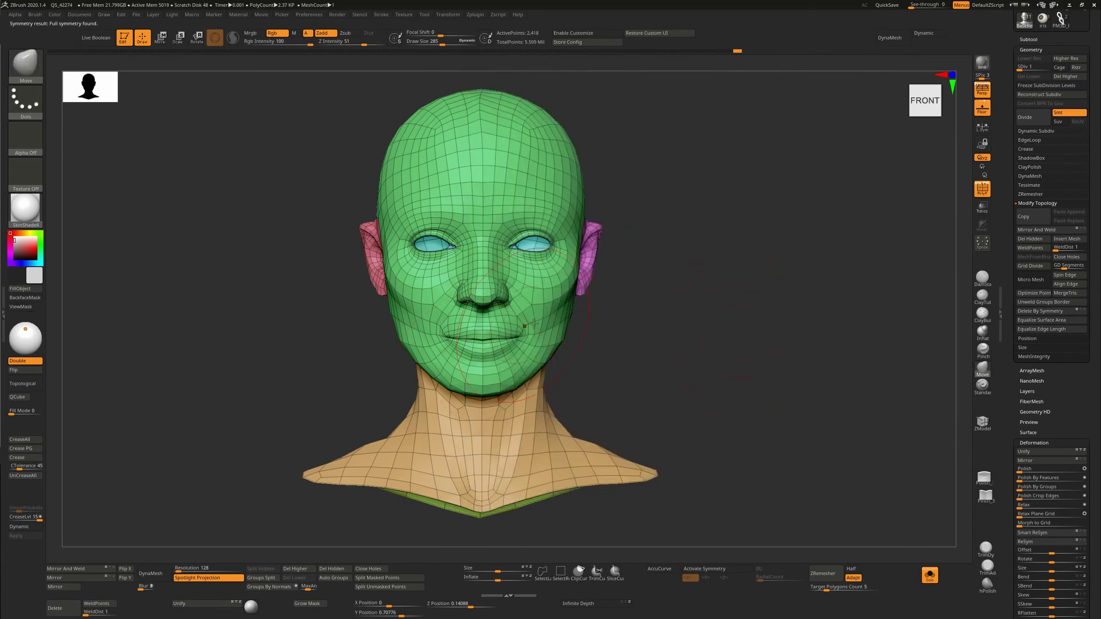
Raise the head to SDiv 6 without polyframe, show hat, scarf and jacket, and zoom on the face
drag(652, 325, 743, 381)
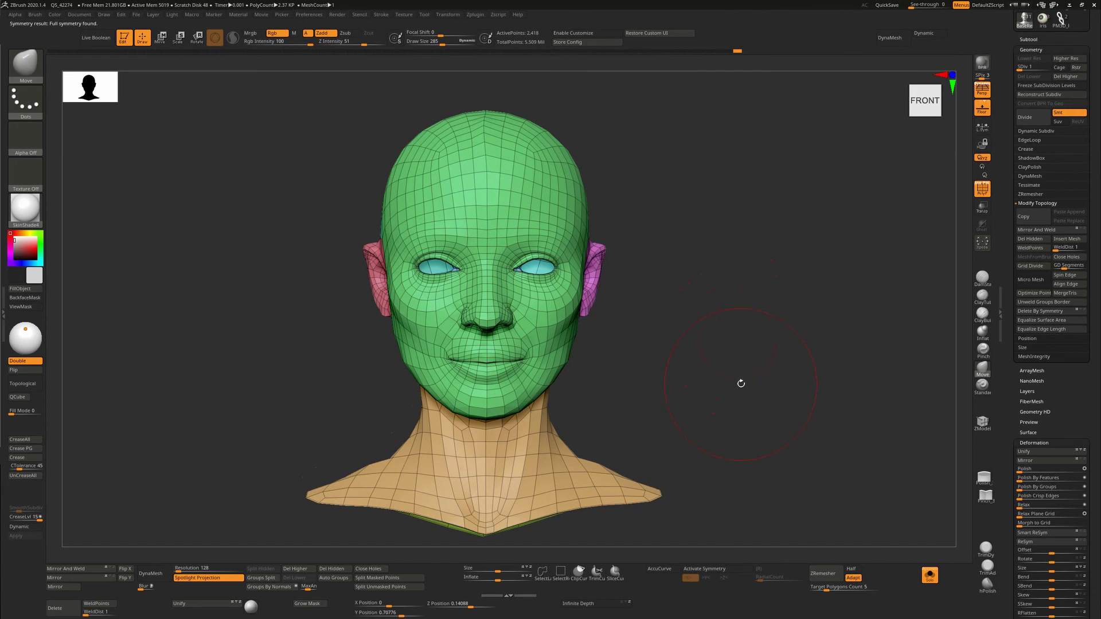
key(ctrl+d)
key(ctrl+d)
key(ctrl+d)
key(ctrl+d)
key(shift+f)
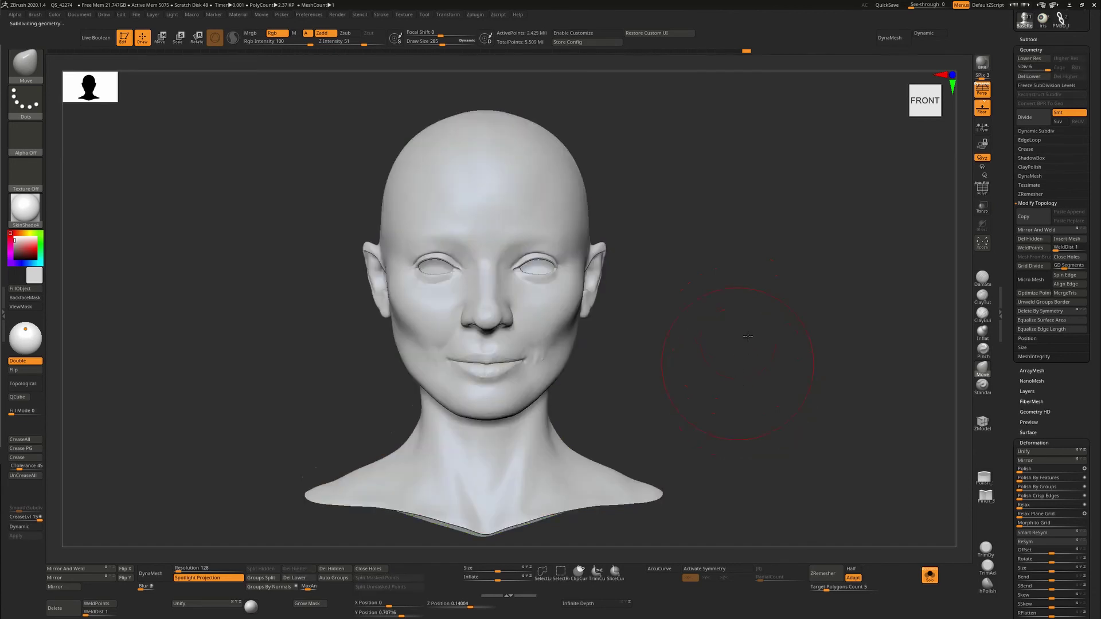
key(d)
click(759, 356)
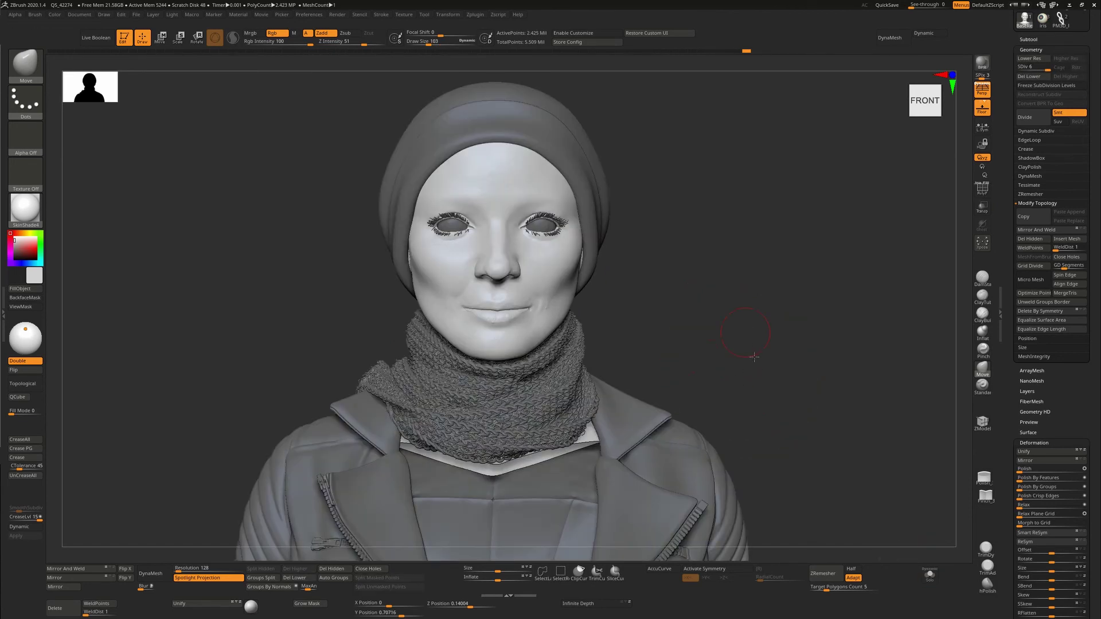
mouse_move(772, 429)
ctrl+right_down()
mouse_move(815, 359)
mouse_move(814, 394)
ctrl+right_up()
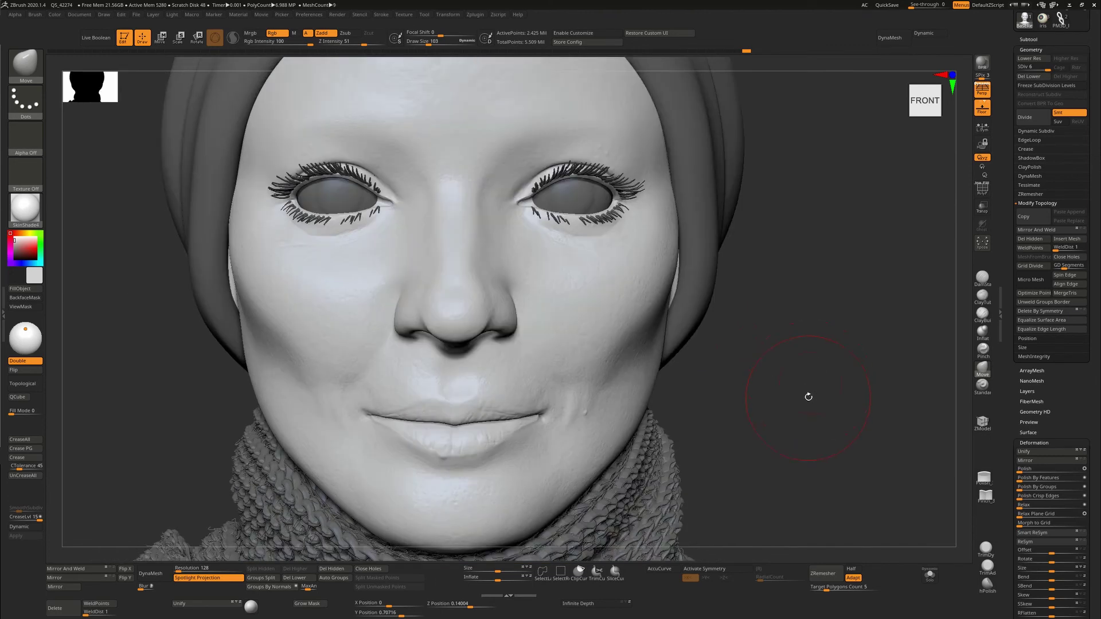